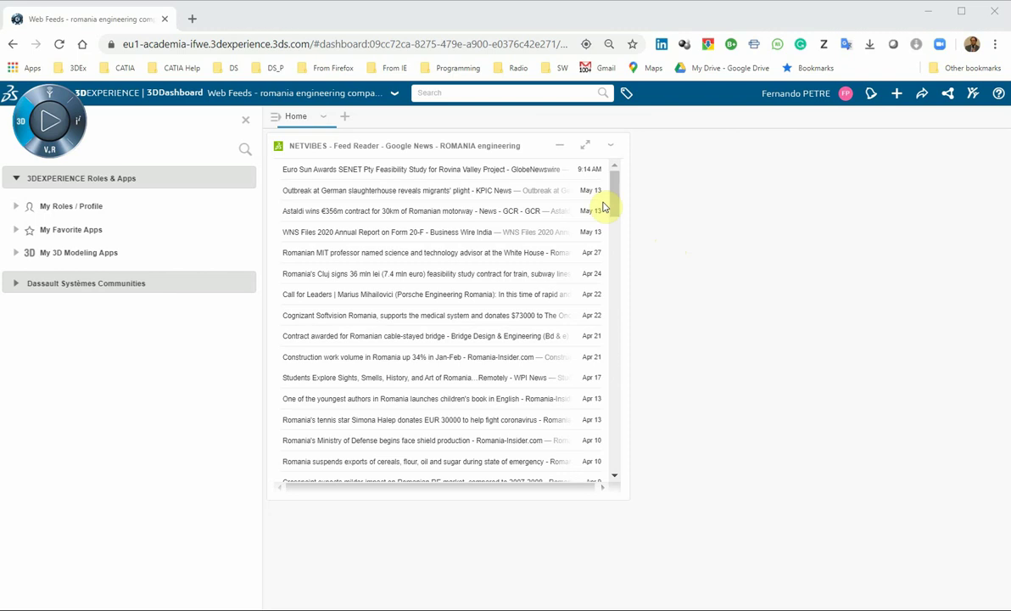
- Rerun the recent 'manuf' search to list Manufacturing Cell00000021 and the NC Assembly product
left_click(435, 94)
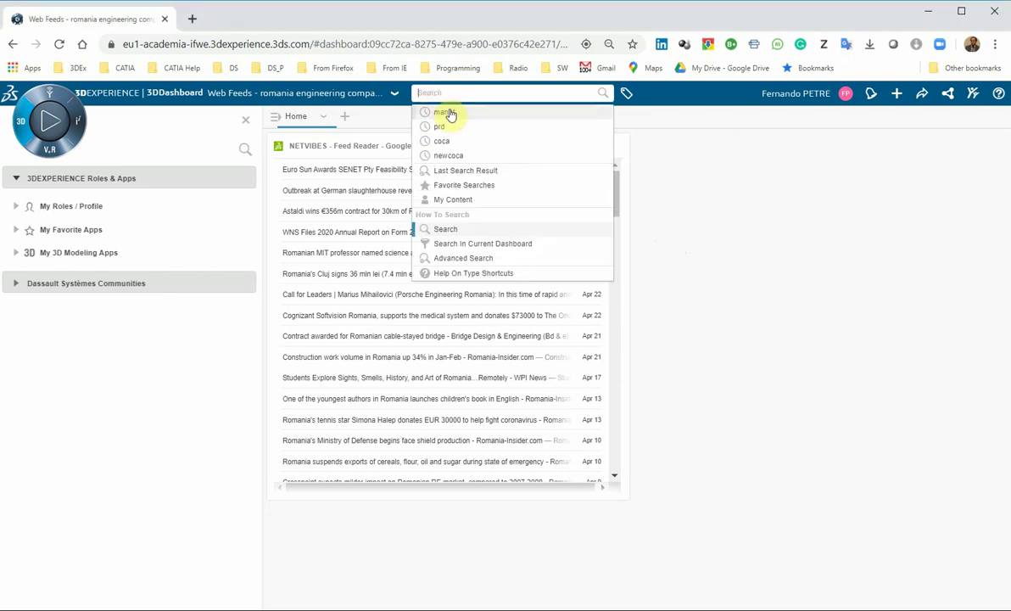
left_click(445, 113)
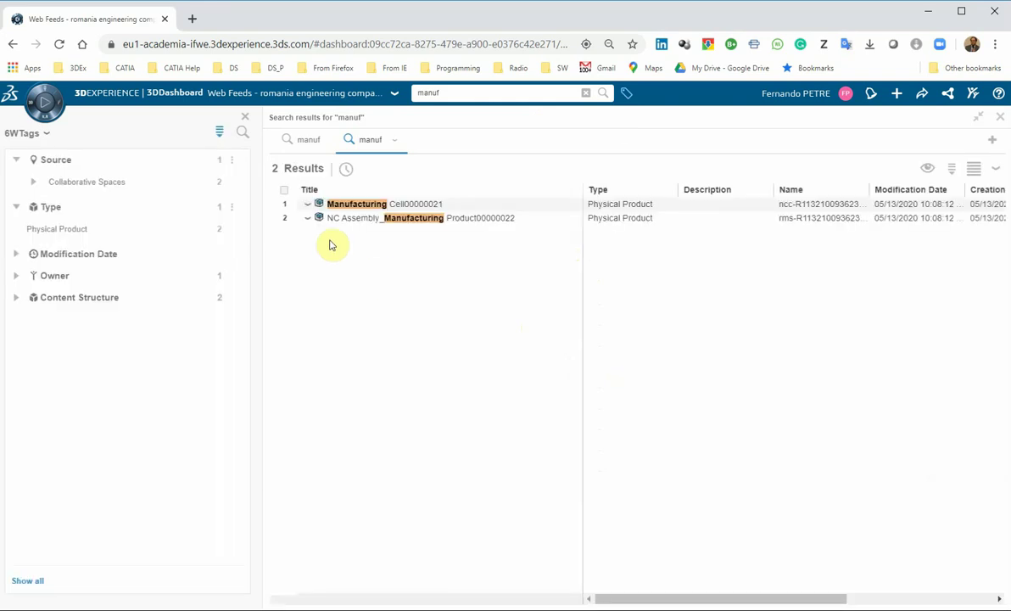
- Open the Manufacturing Cell00000021 result with Product Explorer
left_click(311, 211)
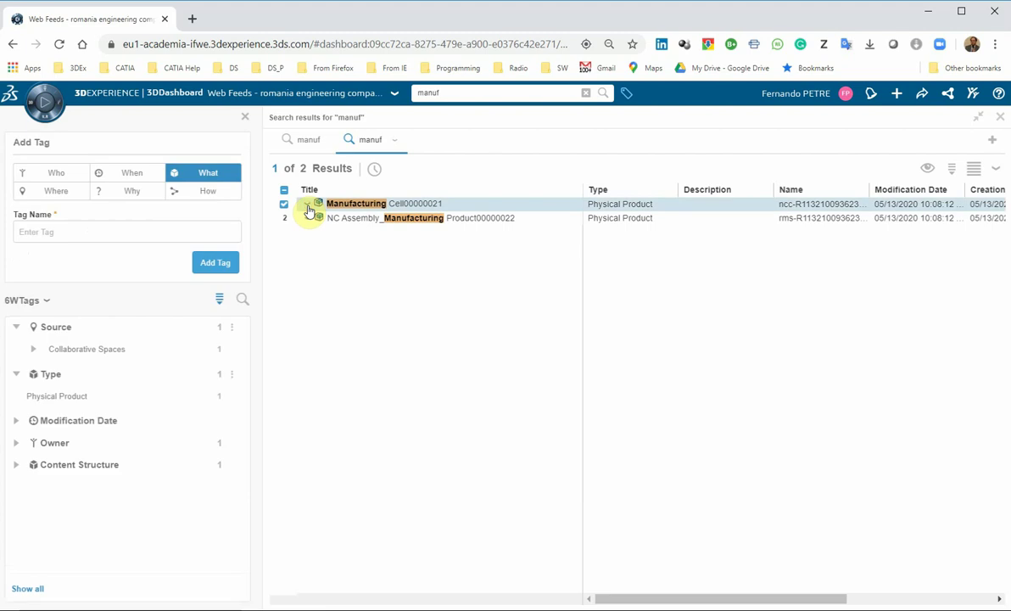
right_click(310, 212)
mouse_move(343, 231)
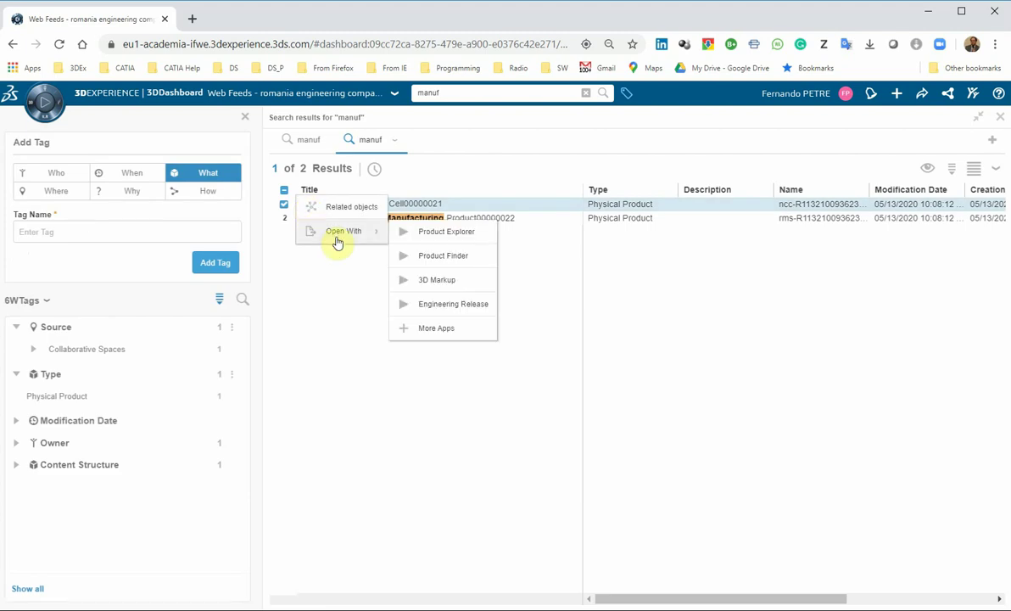
left_click(449, 255)
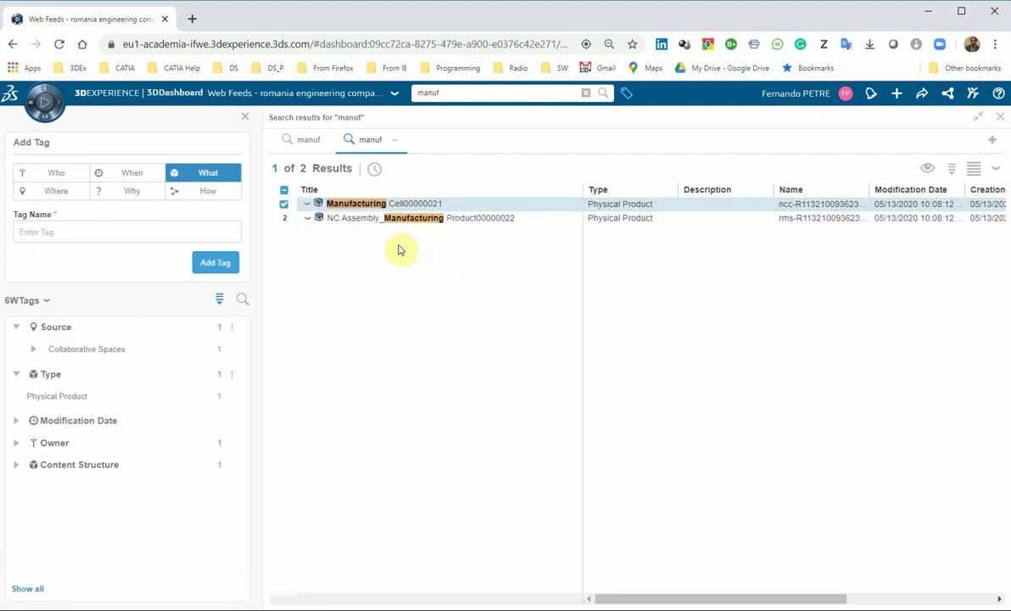
right_click(309, 210)
mouse_move(342, 229)
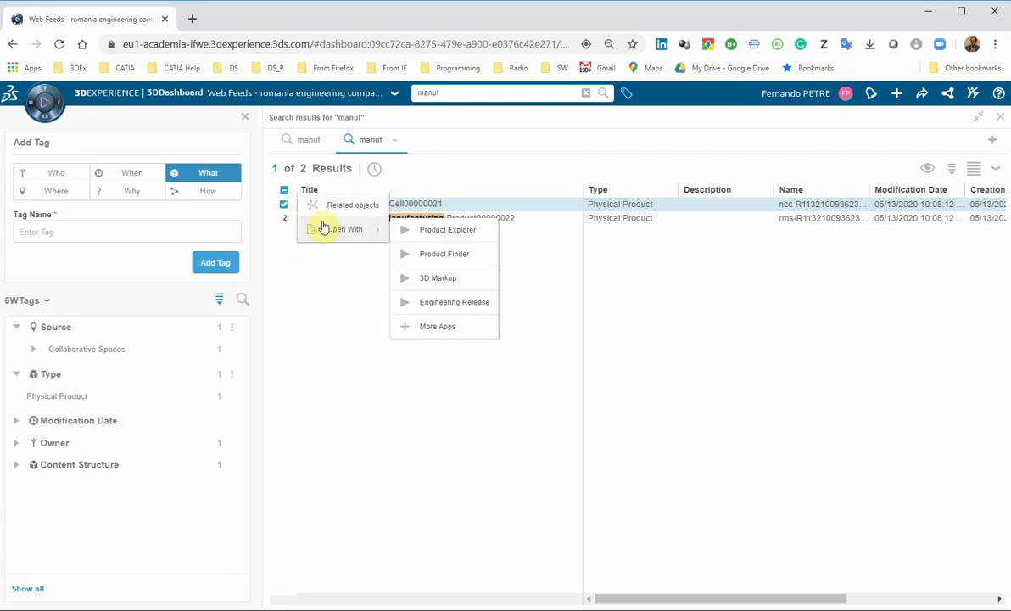
left_click(450, 230)
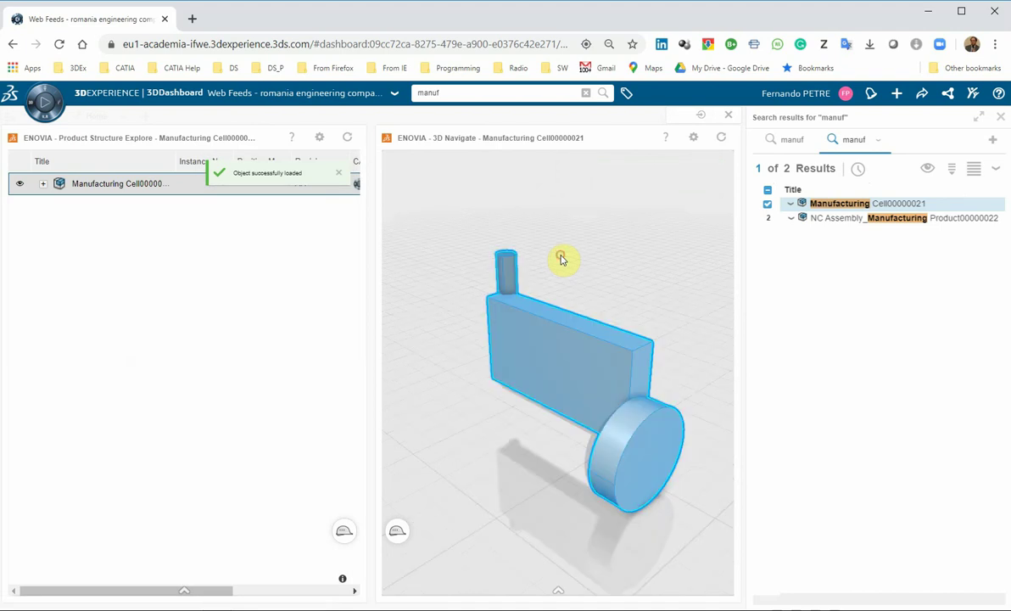
- Expand Manufacturing Cell00000021 to show its six children, then choose Open With > More Apps
left_click(561, 261)
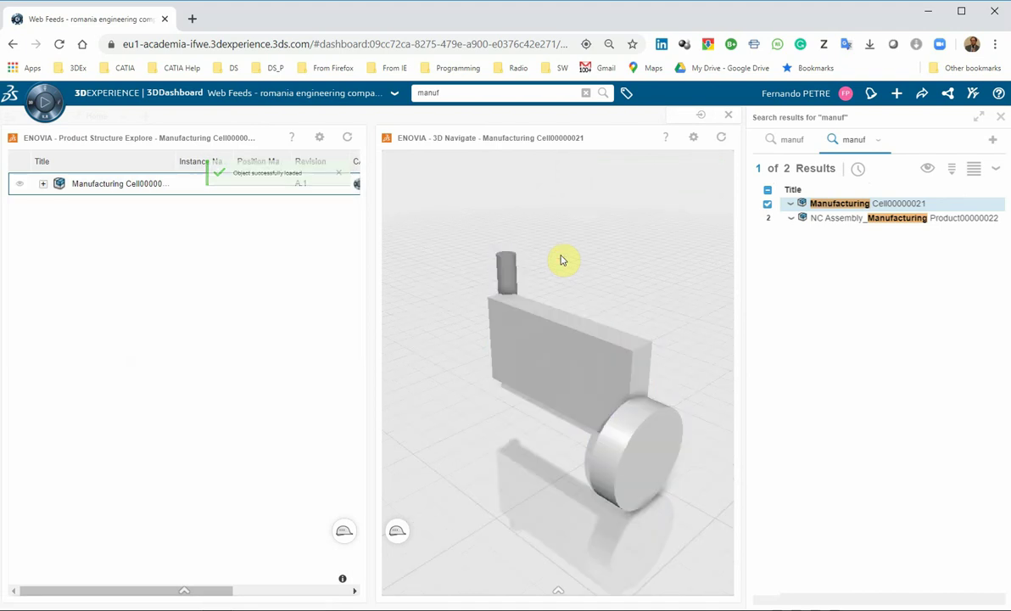
left_click(43, 184)
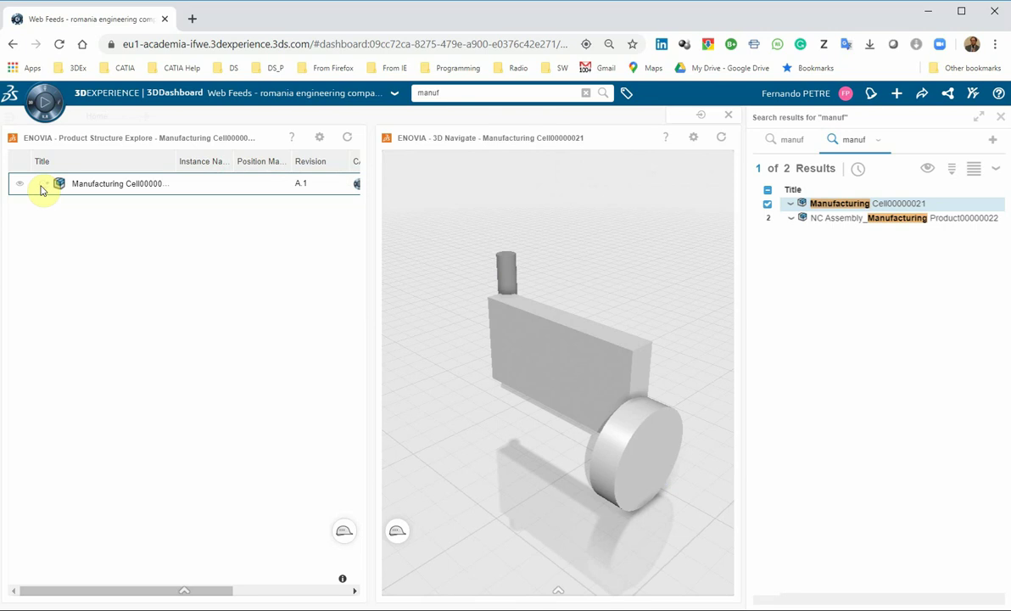
right_click(24, 190)
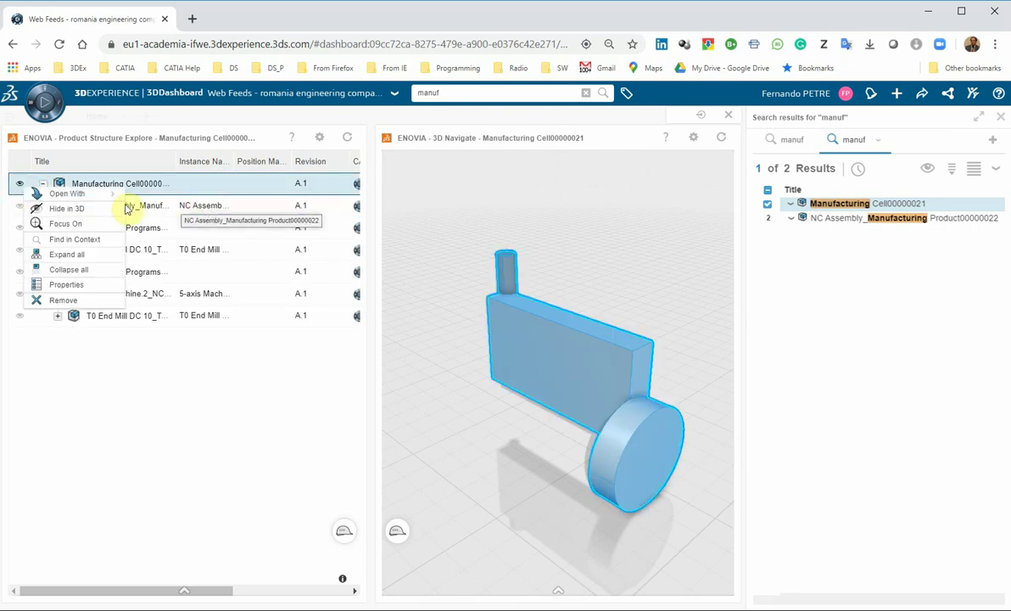
mouse_move(72, 193)
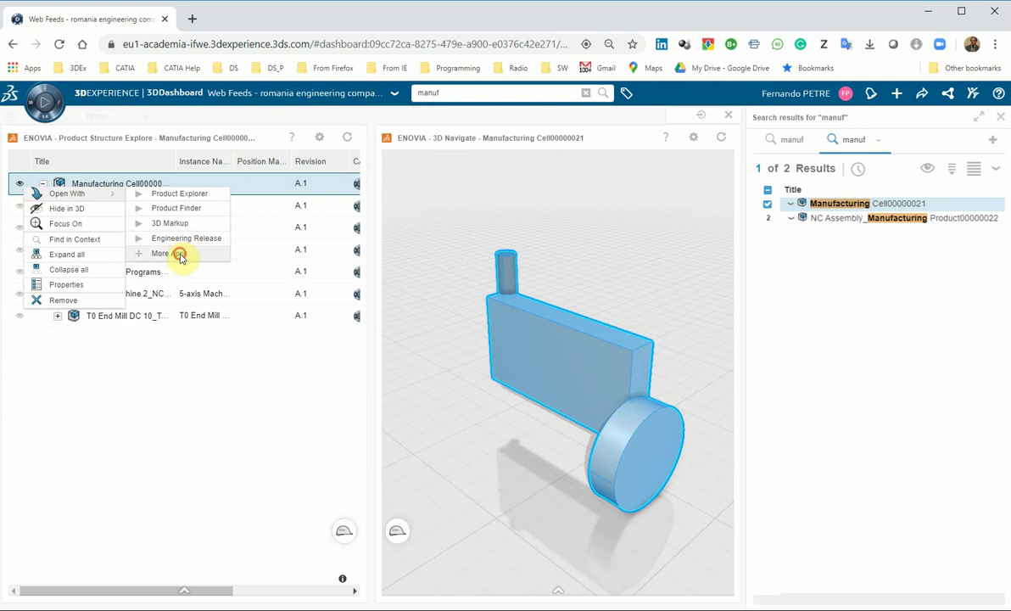
left_click(171, 253)
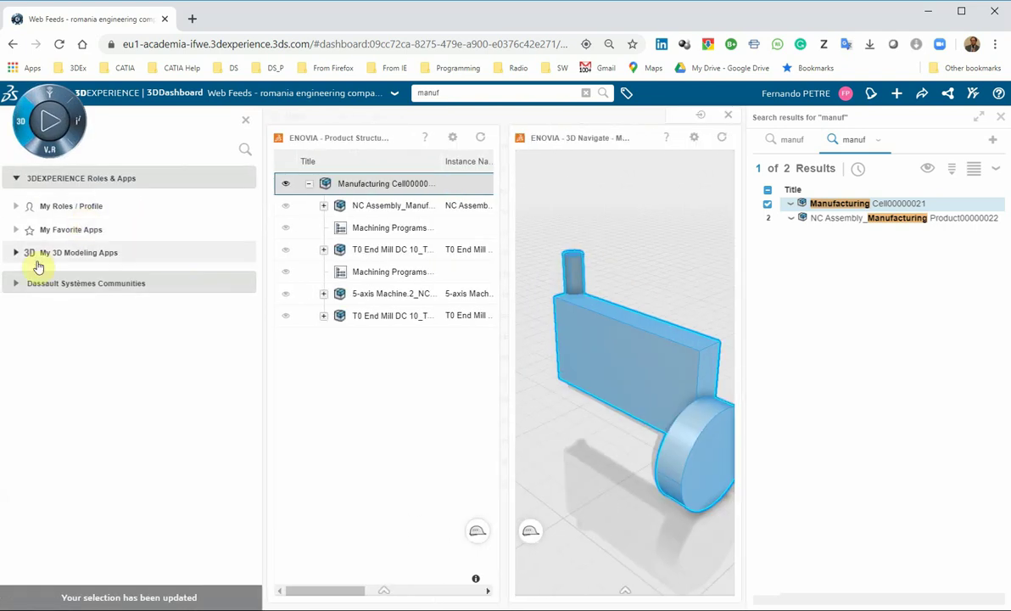
- Launch Assembly Design from My Favorite Apps, declining Support Mode, and switch to the native window
left_click(16, 230)
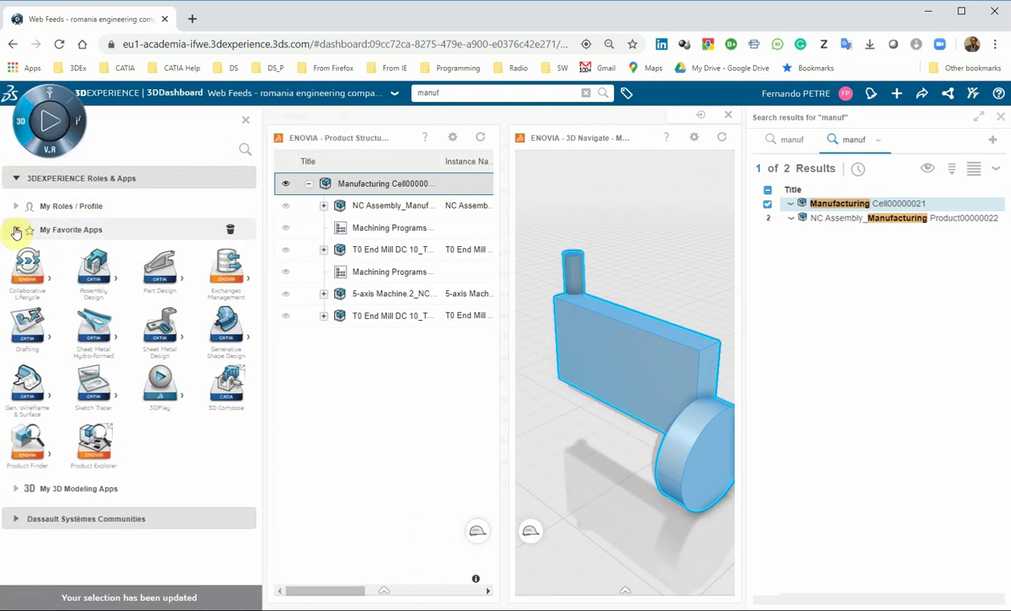
left_click(93, 264)
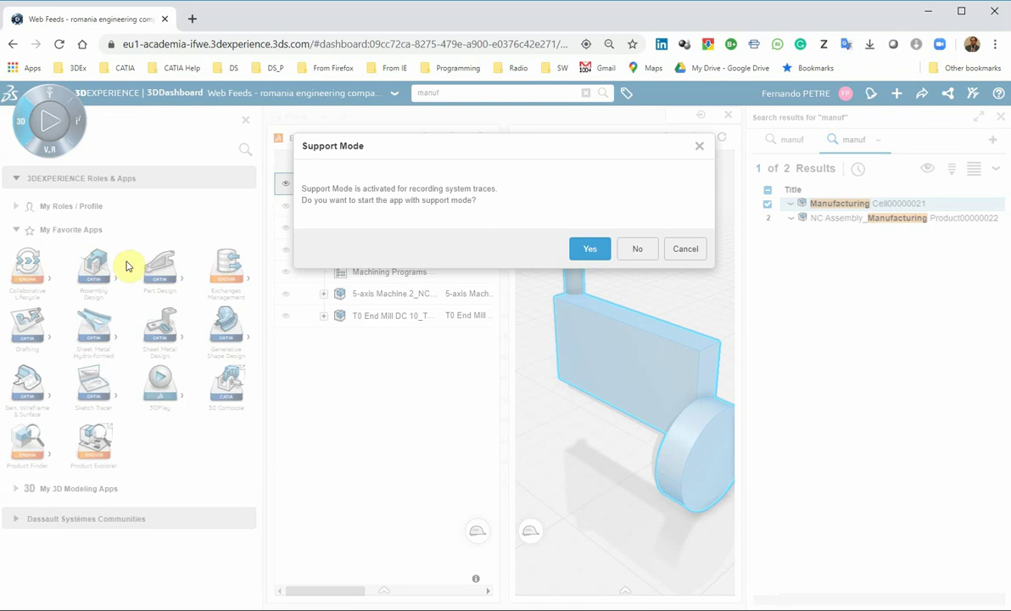
left_click(637, 246)
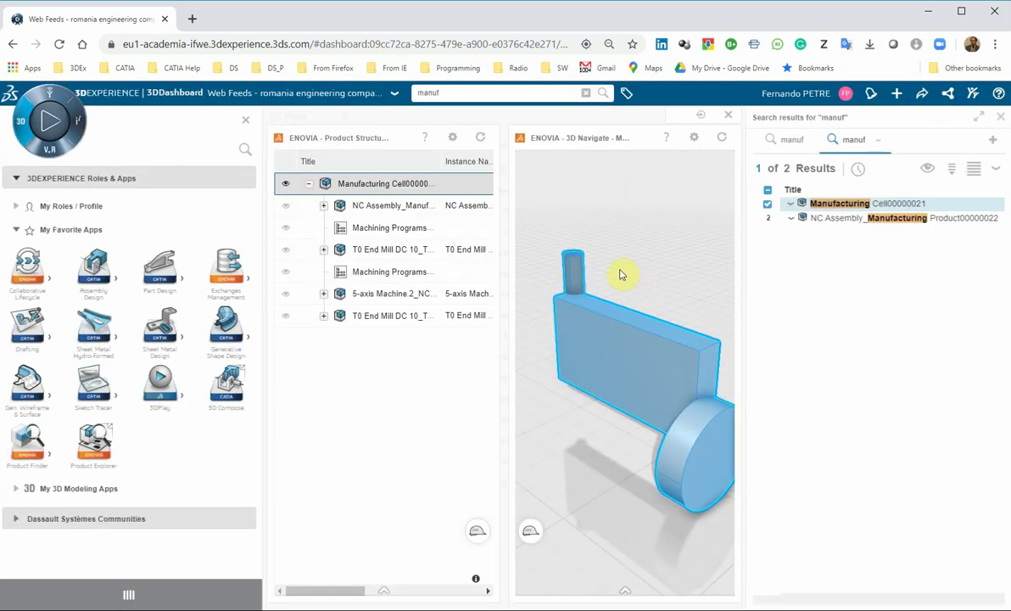
mouse_move(761, 602)
left_click(752, 584)
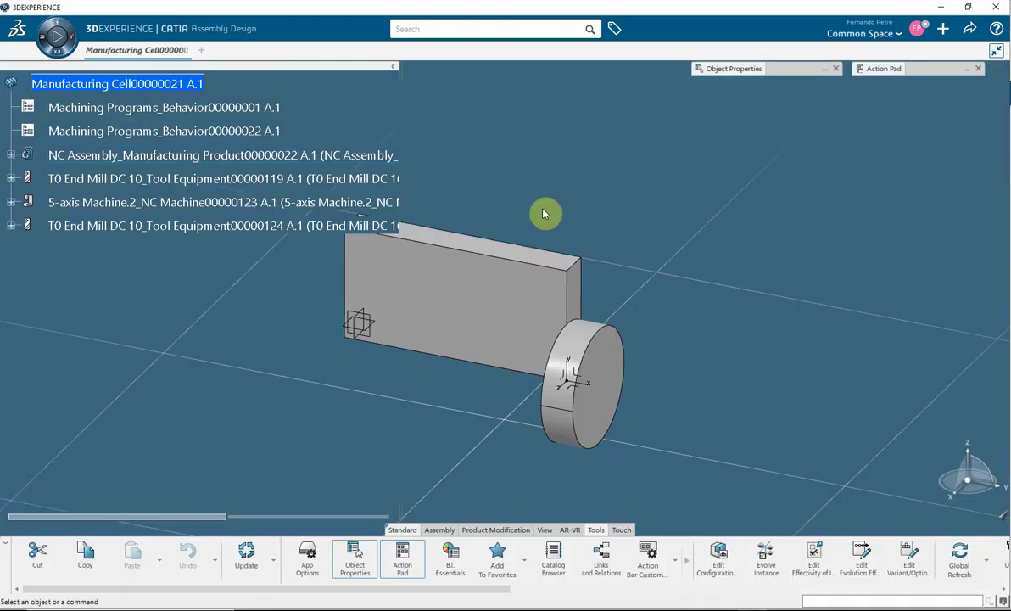
- Switch the Manufacturing Cell root's representations to Edit Mode and launch the Time Saving Toolbar
middle_click_drag(424, 385, 530, 377)
left_click(127, 84)
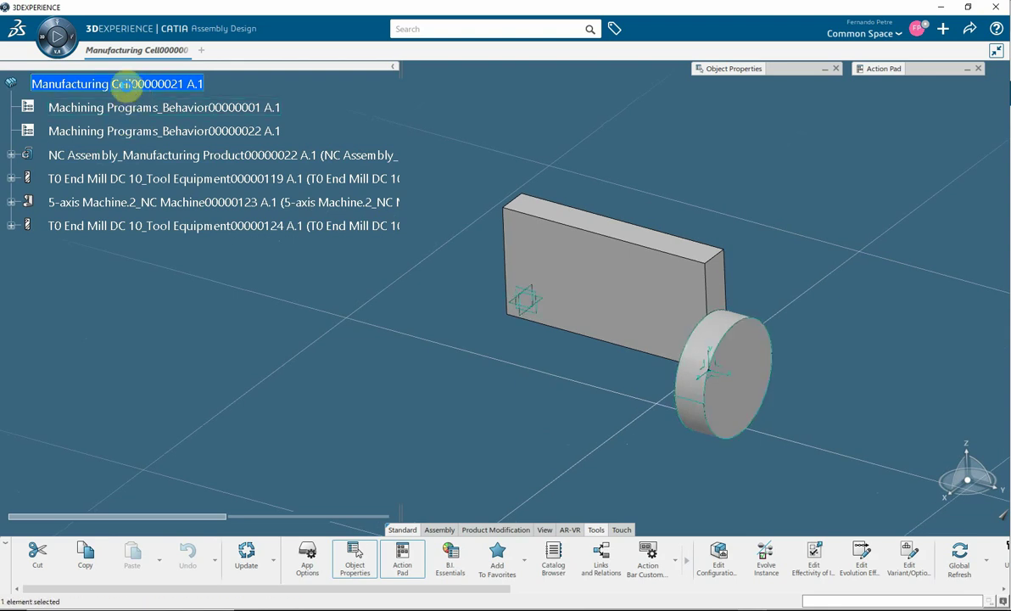
right_click(127, 84)
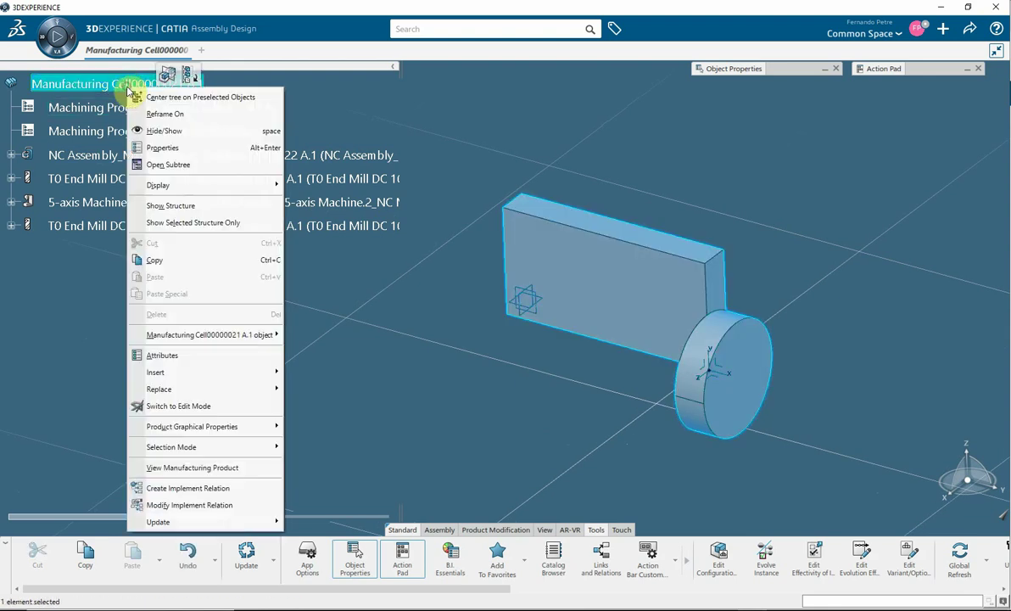
left_click(226, 406)
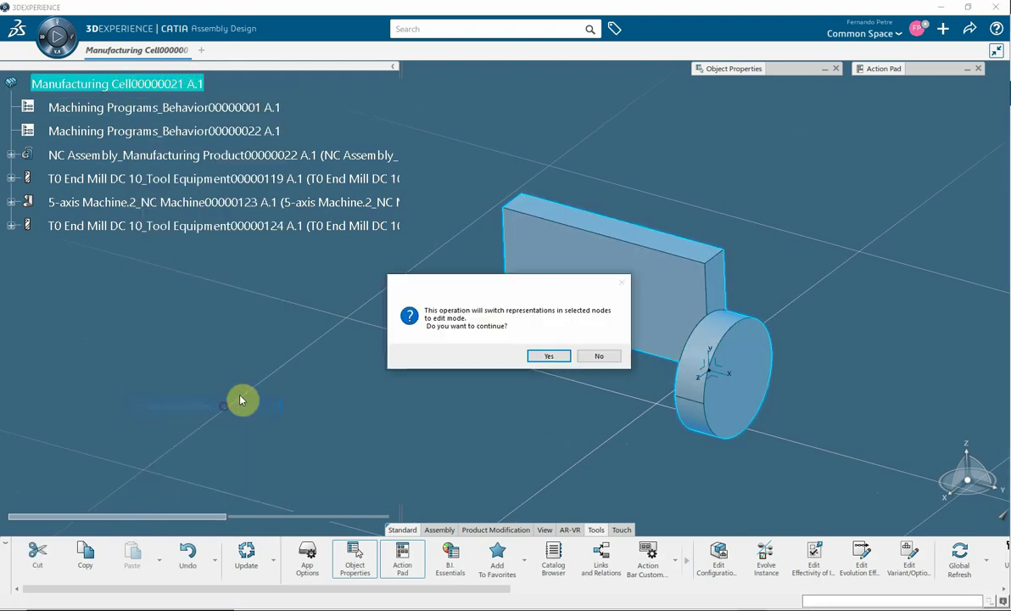
left_click(547, 357)
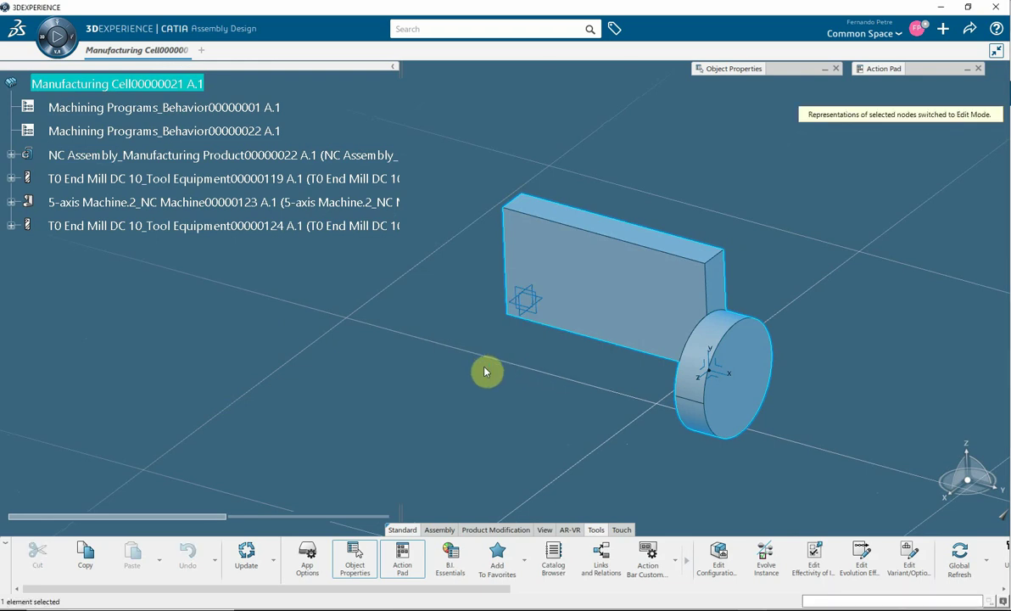
left_click(486, 372)
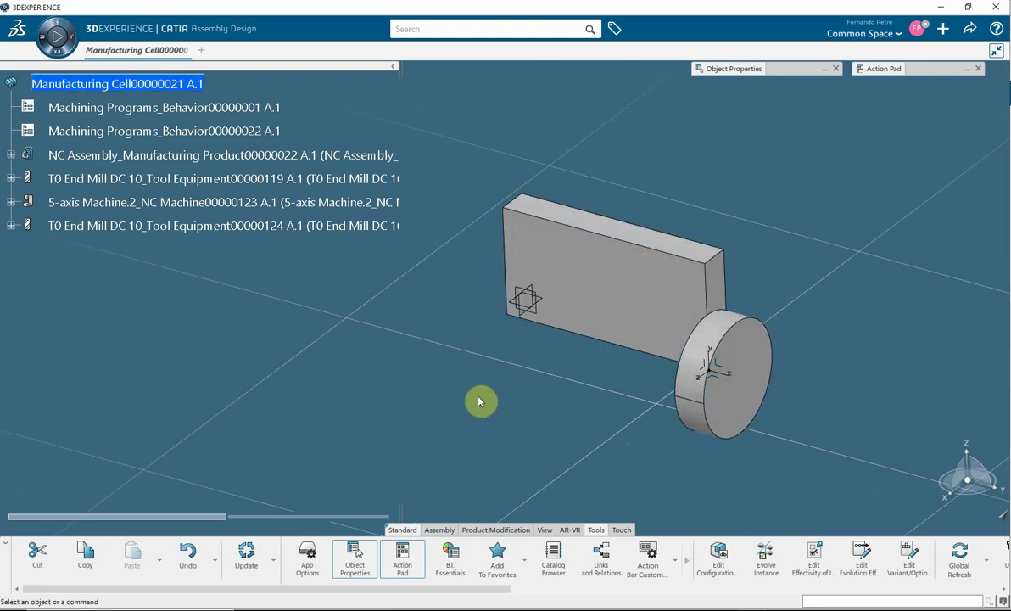
left_click(491, 406)
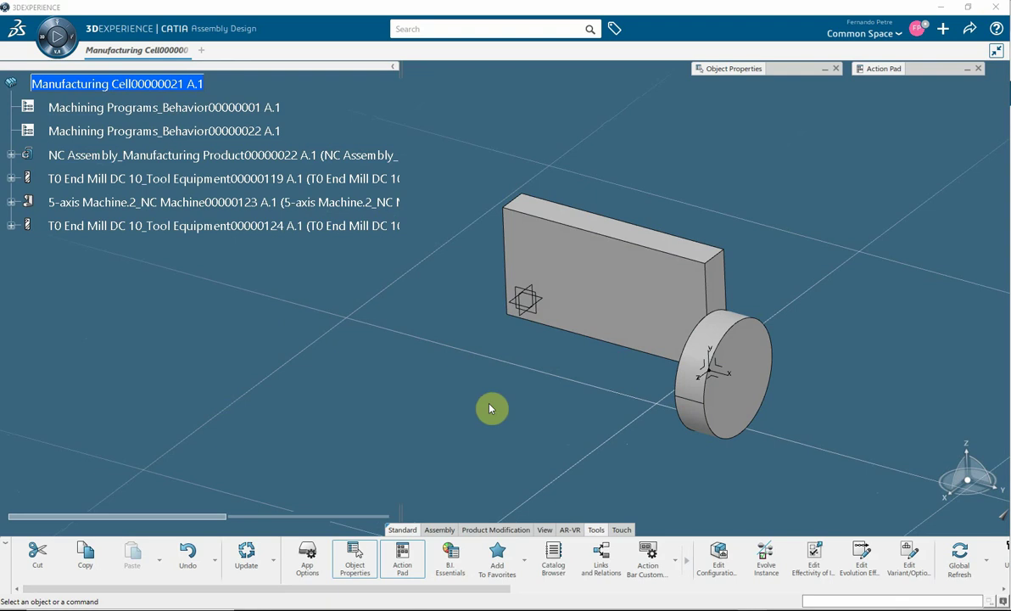
- Apply All_Mech_Feat under SHOW on the Hide/Show tab so the cylinder reappears, then minimize the toolbar
left_click_drag(197, 30, 833, 127)
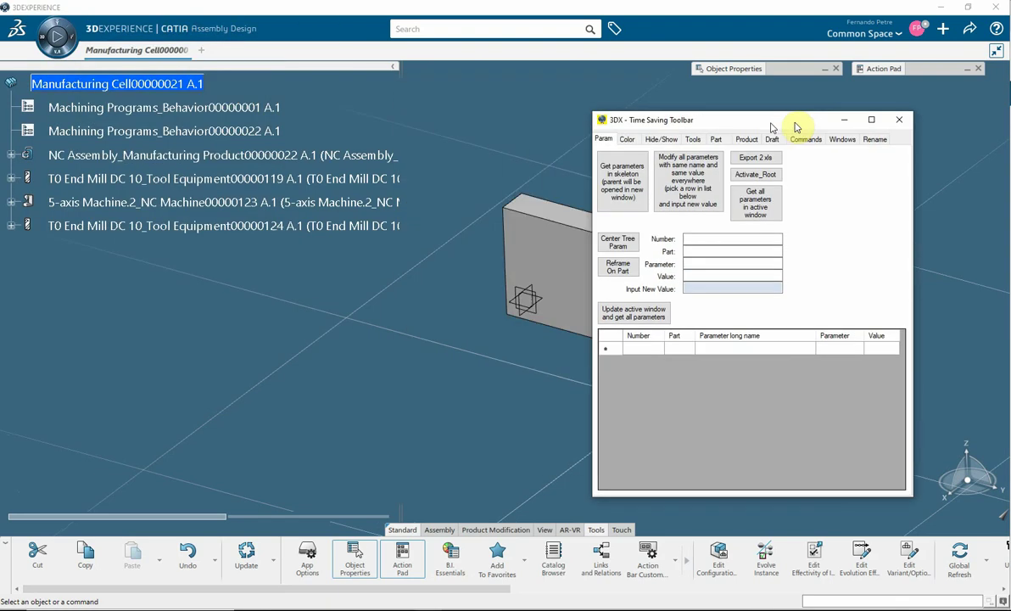
left_click(723, 141)
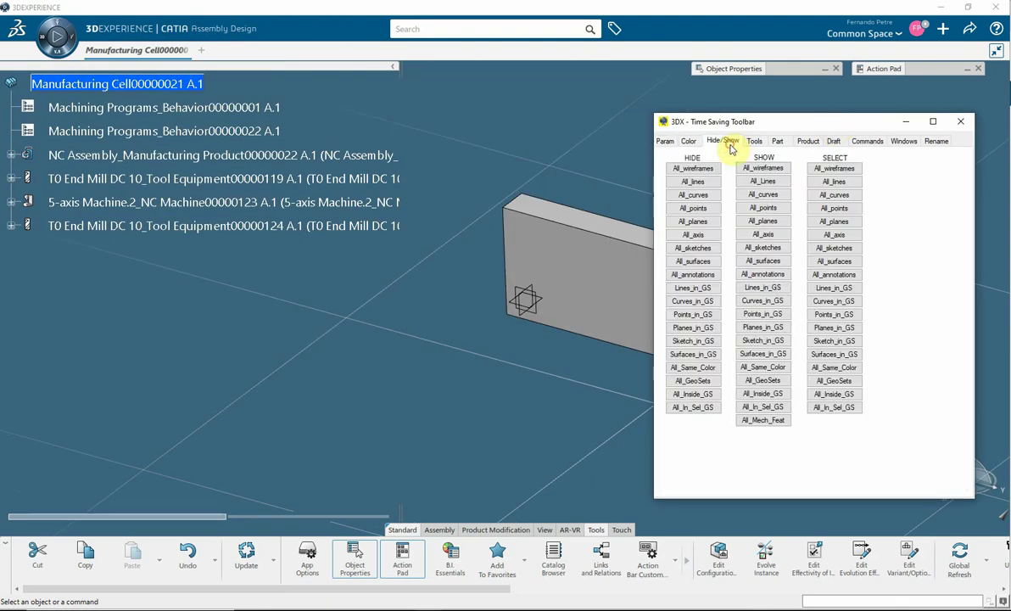
left_click(762, 419)
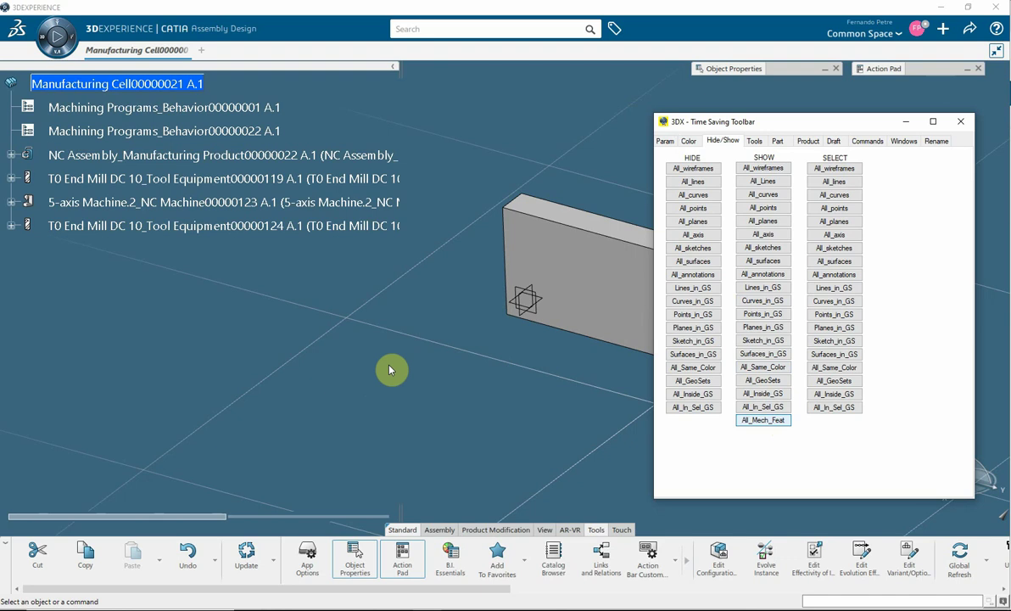
left_click(467, 419)
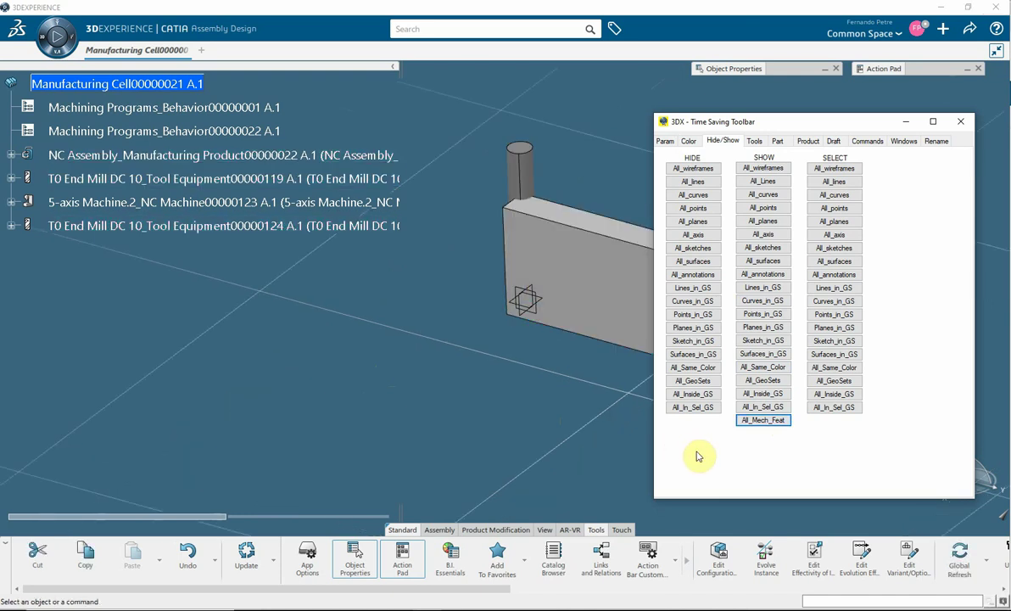
left_click(902, 126)
left_click(816, 599)
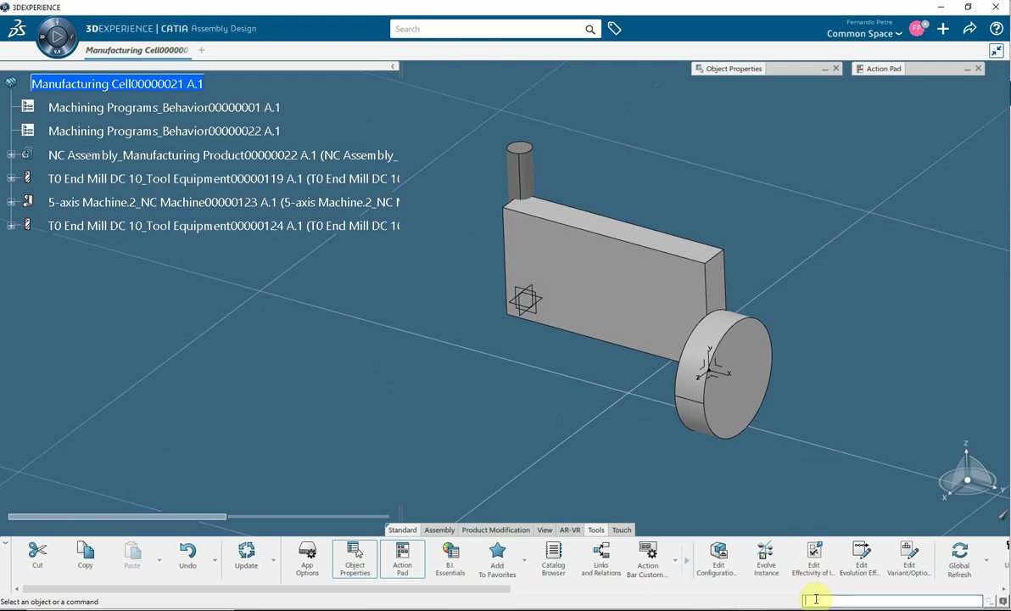
- Run c:Spreadsheet from the power input field to list the cell structure in the Spreadsheet Editor
type("c:")
type("Util")
type("ity")
left_click_drag(832, 599, 802, 601)
type("c")
type(":S")
type("pread")
type("sheet")
left_click_drag(858, 599, 793, 599)
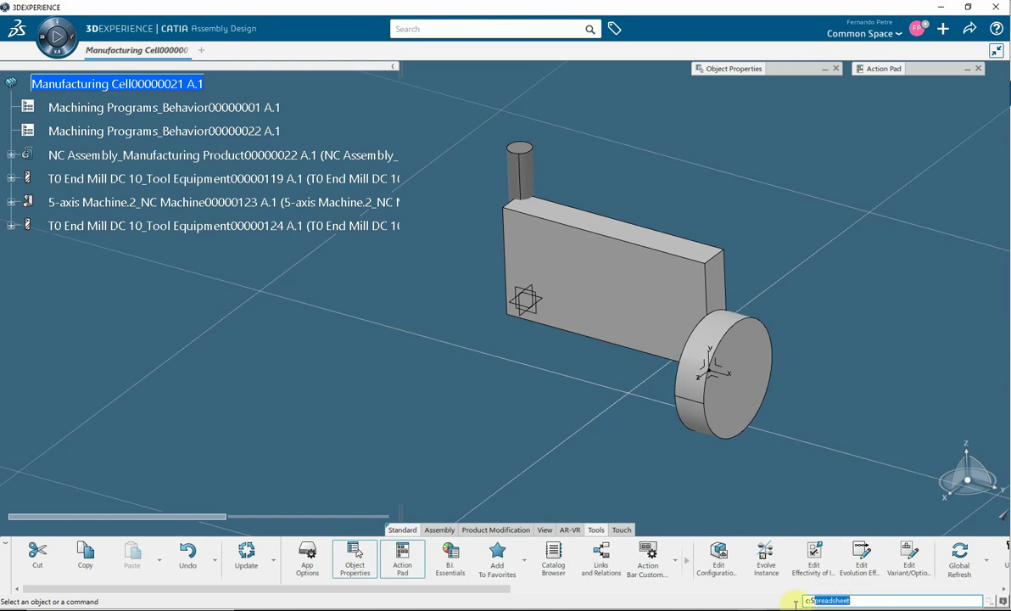
left_click(851, 600)
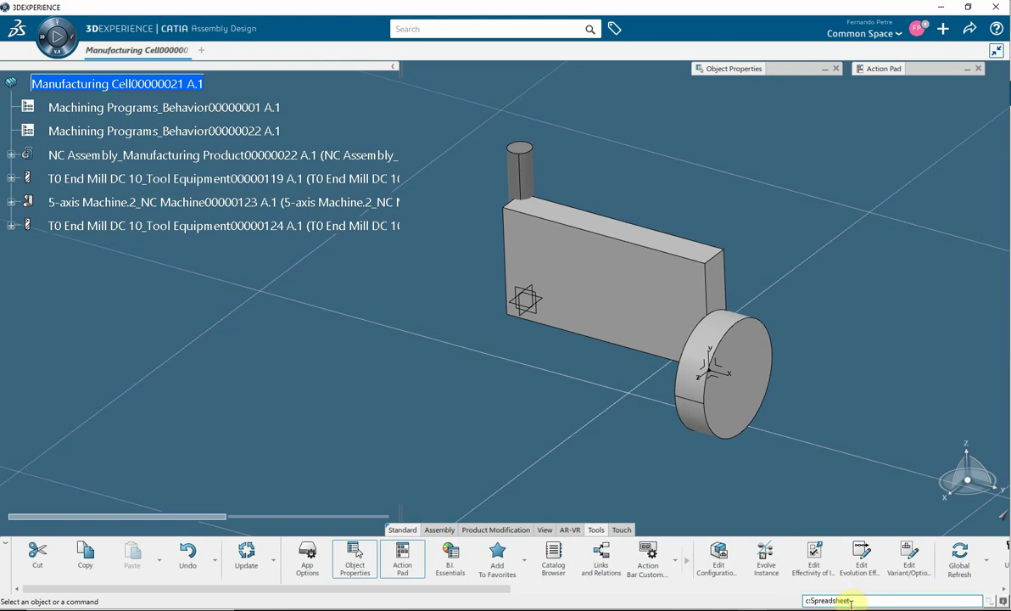
key("Return")
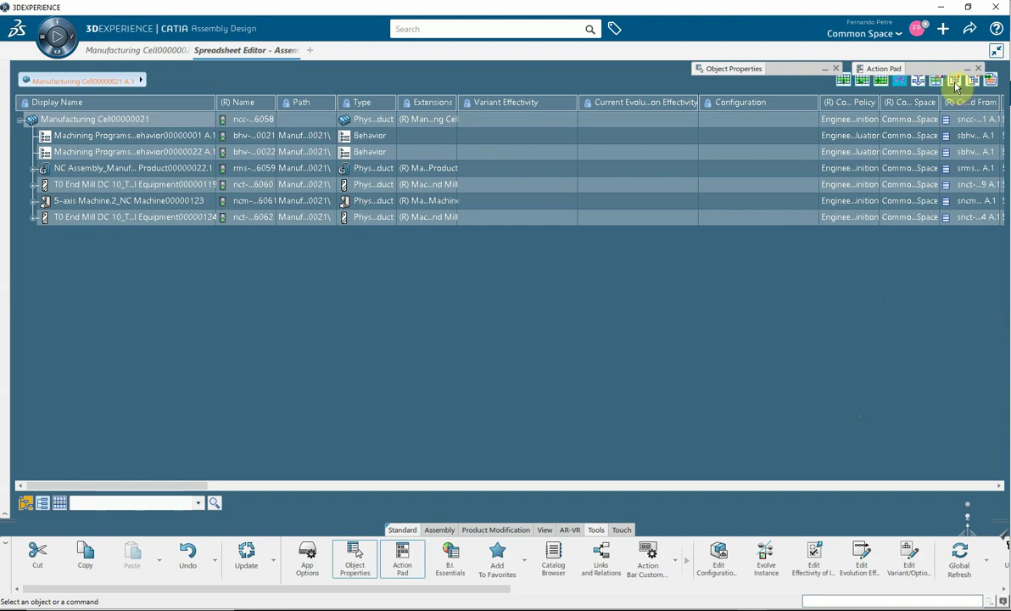
- Expand all rows in the Spreadsheet Editor and scroll across the attribute columns back to Display Name
left_click(955, 83)
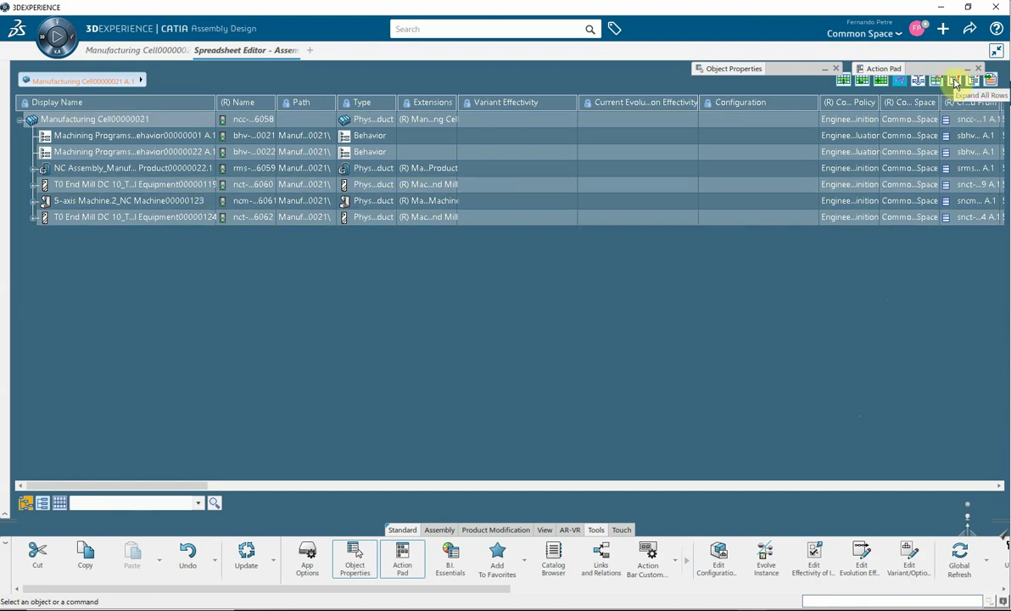
left_click(955, 82)
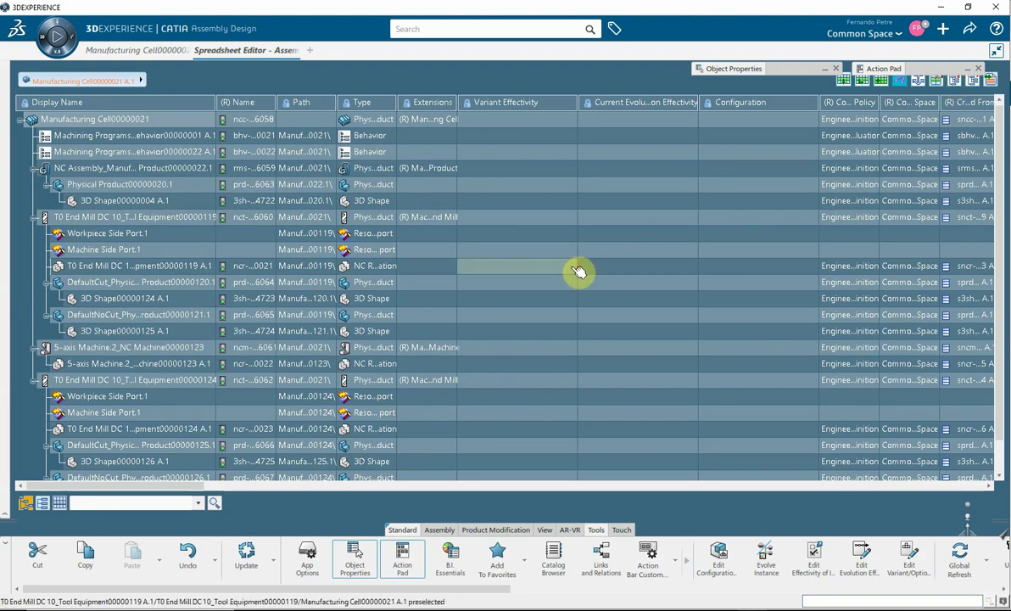
scroll(578, 271, "down", 1)
scroll(577, 271, "up", 1)
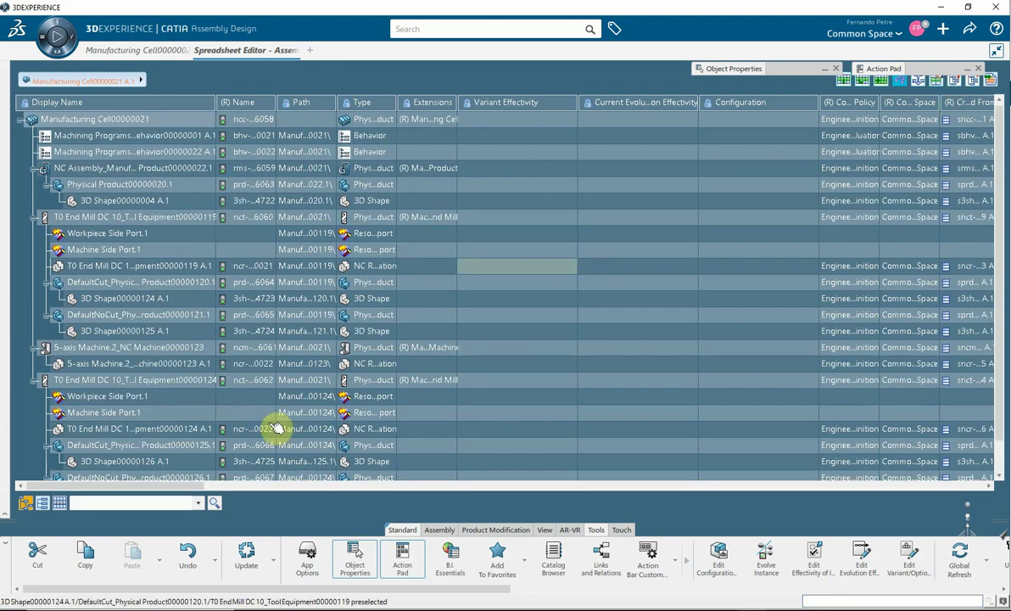
left_click_drag(178, 487, 574, 473)
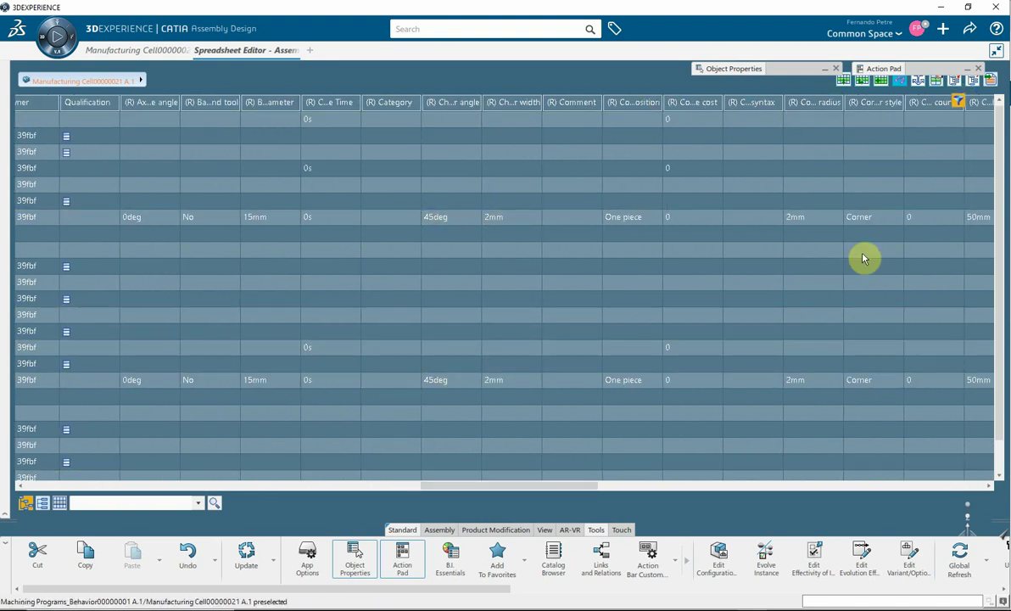
left_click(577, 486)
left_click_drag(607, 487, 978, 487)
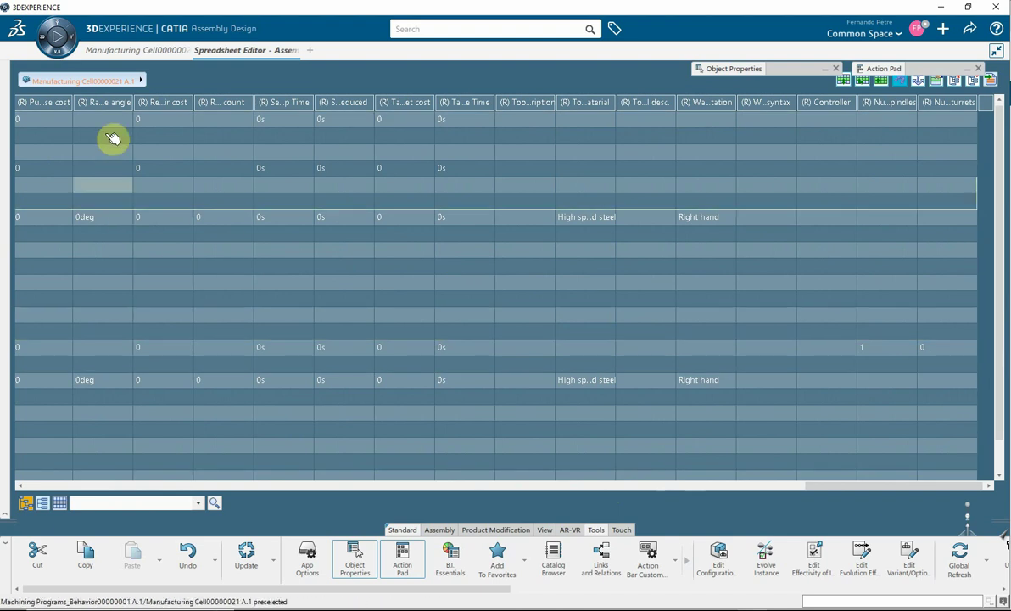
left_click(806, 486)
left_click_drag(544, 486, 7, 496)
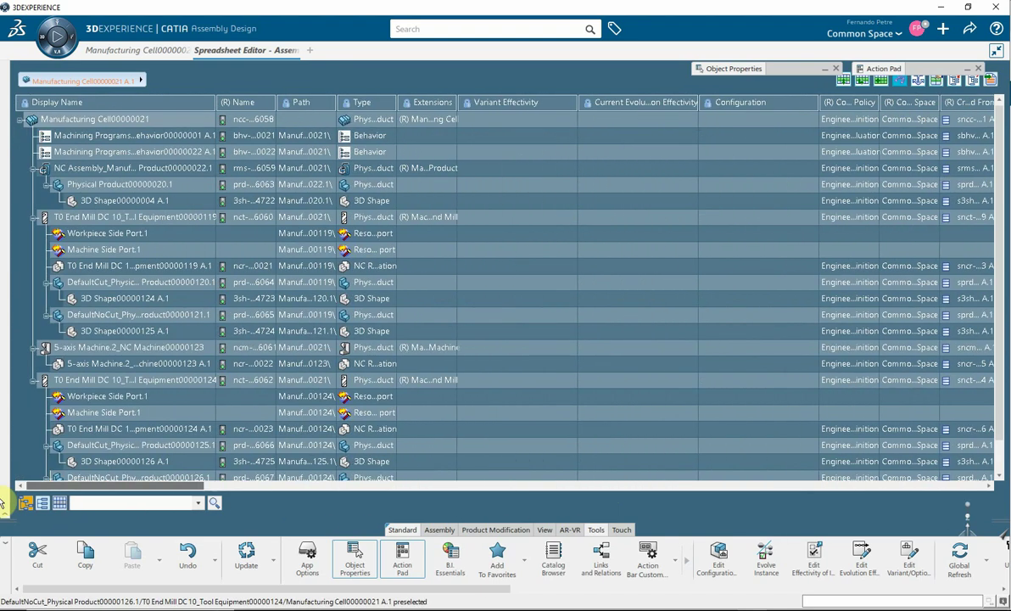
- Export the structure to Manufacturing-Cell00000021_20200514_130503.xml and open it directly in Excel
left_click(975, 81)
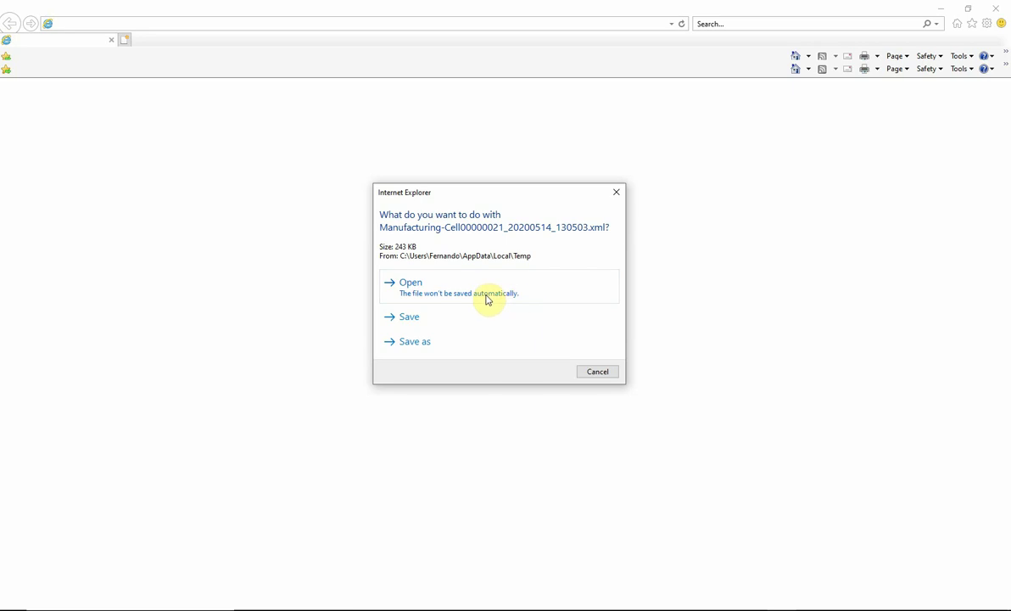
left_click(487, 299)
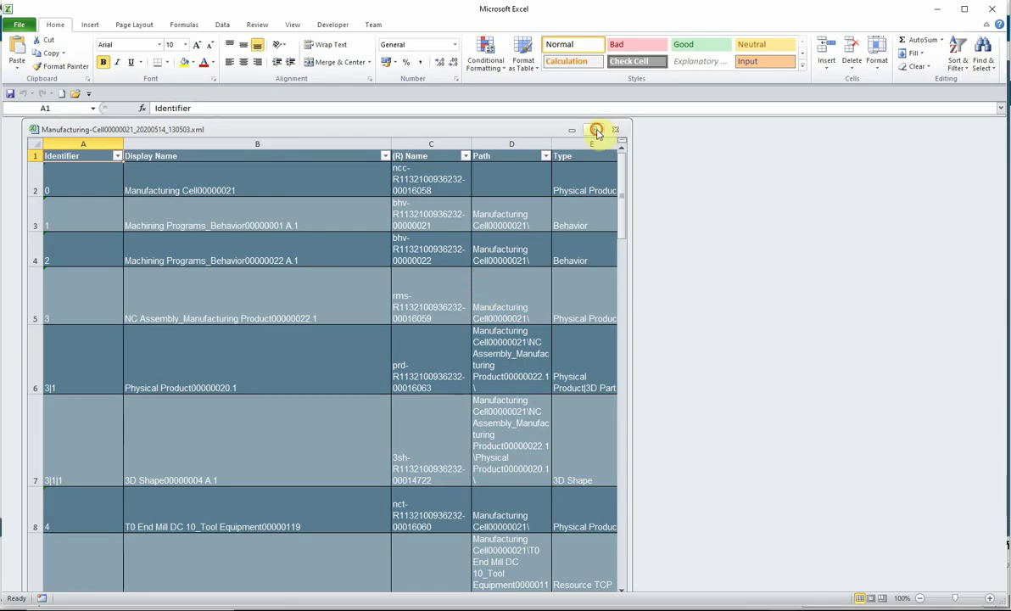
- Maximize the workbook and auto-fit every column width on the whole sheet
left_click(597, 130)
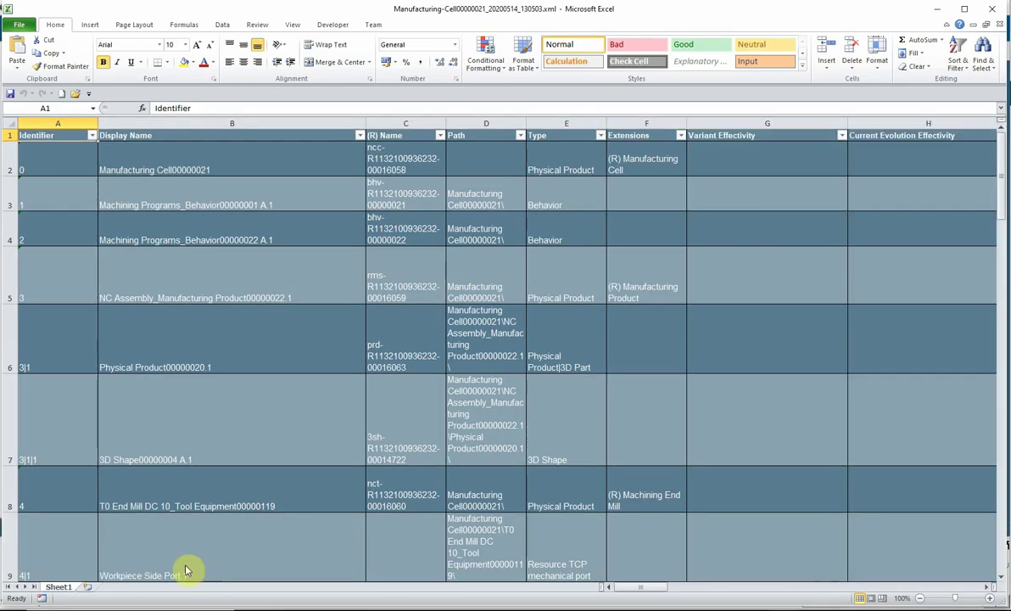
left_click(15, 128)
double_click(97, 123)
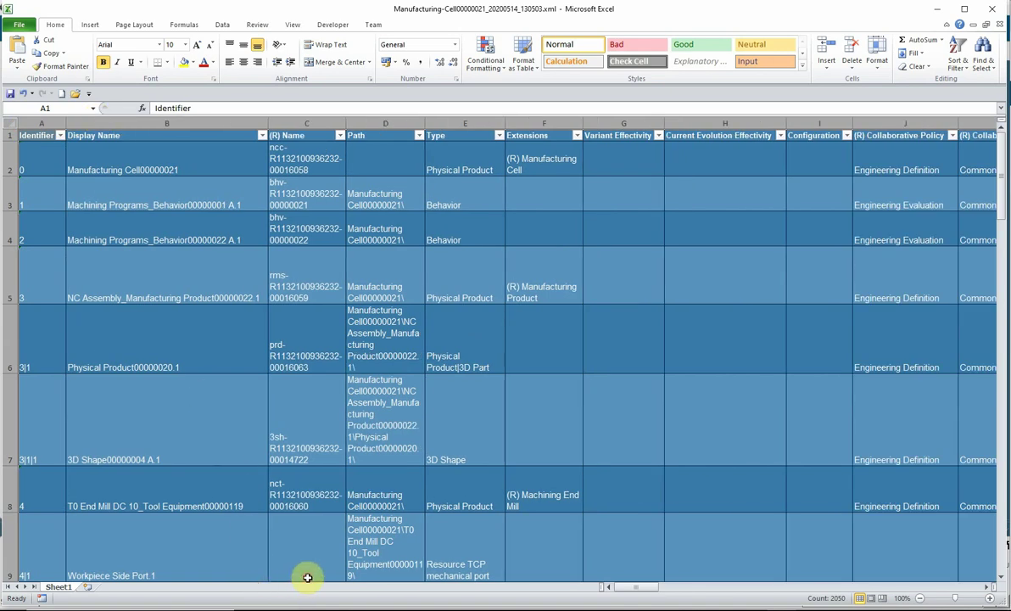
- Scroll across the columns to inspect the (R) Overall length and (R) Tooth material High speed steel cells
left_click_drag(644, 588, 781, 583)
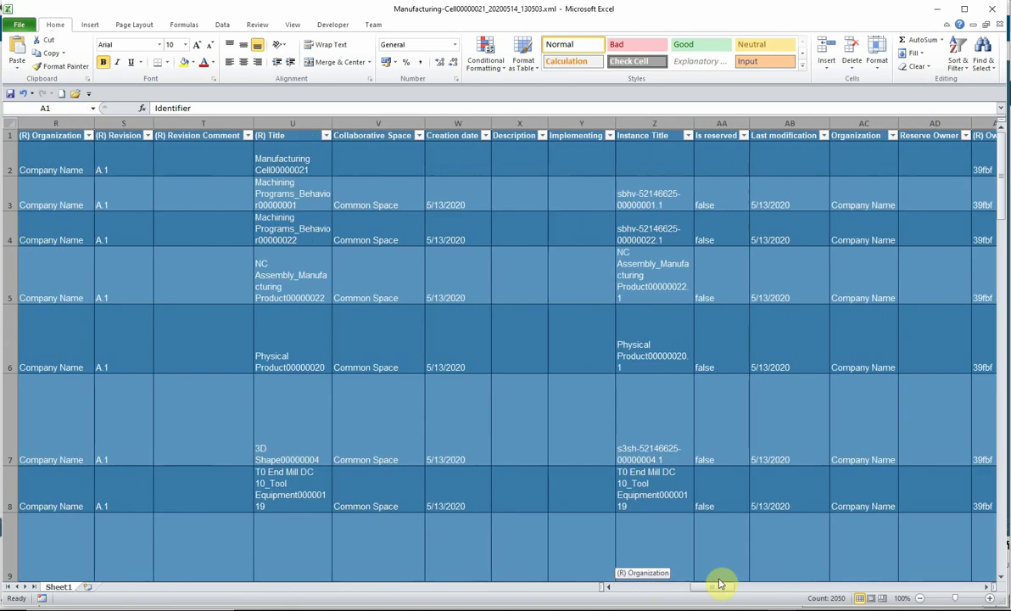
scroll(760, 477, "down", 3)
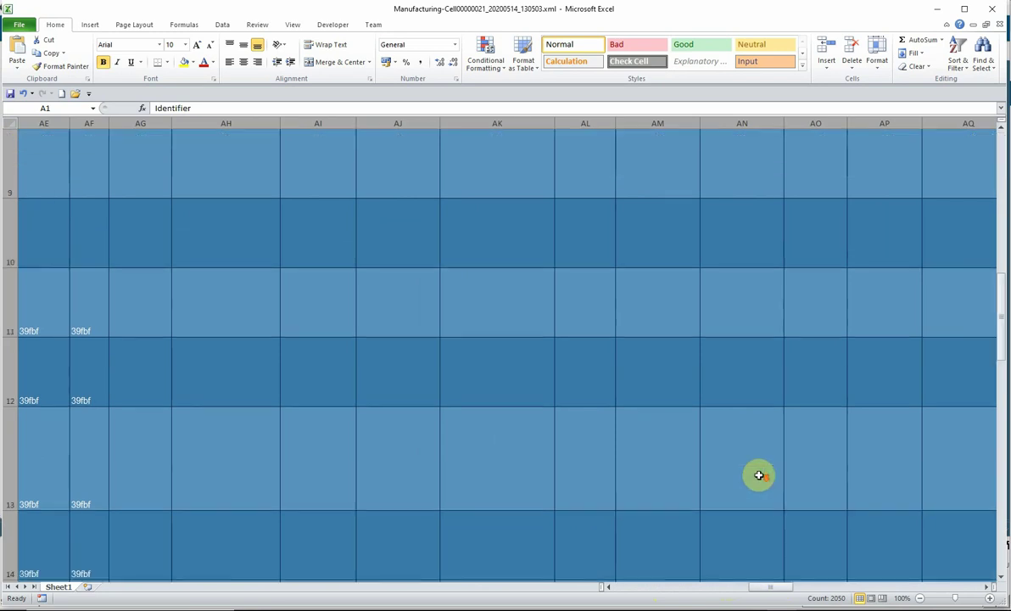
scroll(759, 474, "up", 3)
scroll(759, 475, "down", 3)
scroll(759, 475, "up", 3)
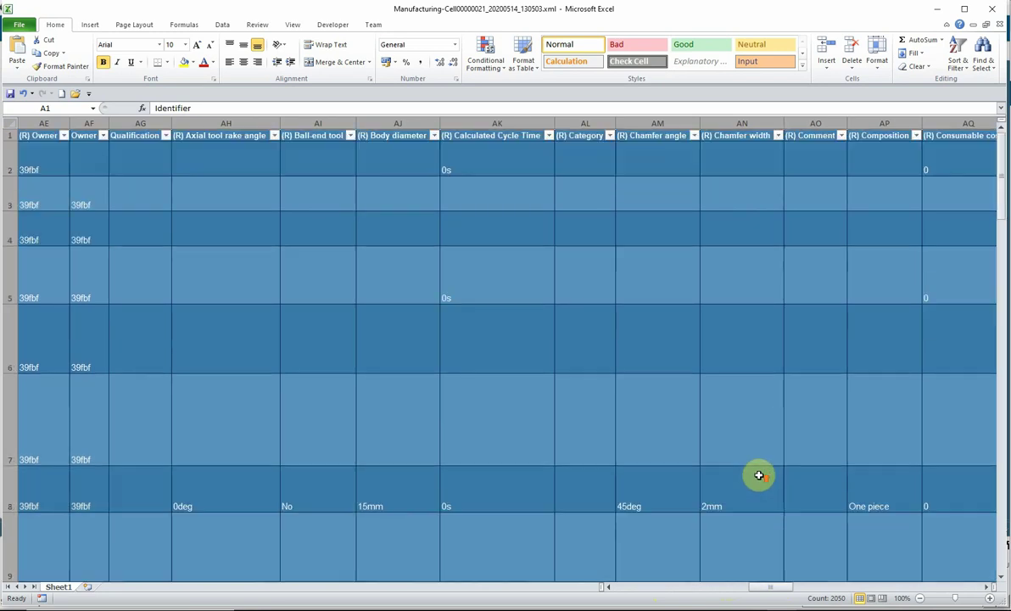
left_click_drag(781, 587, 933, 587)
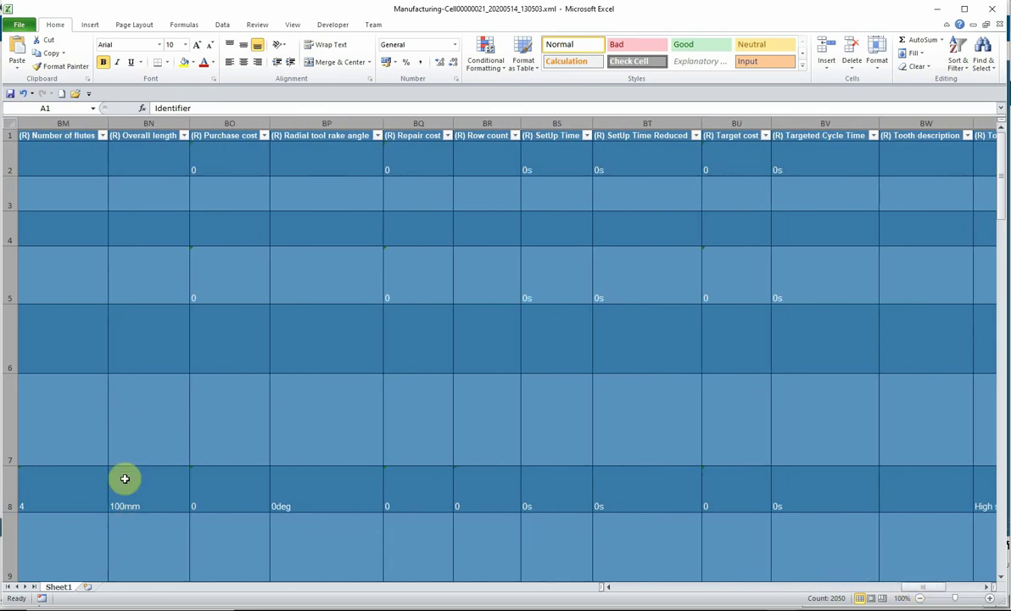
left_click(148, 137)
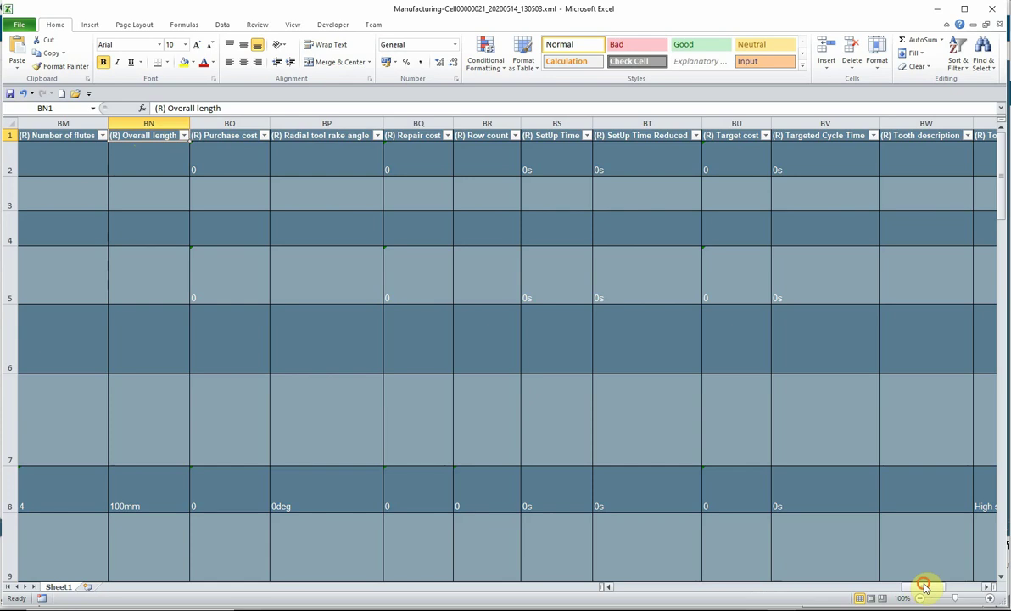
left_click_drag(924, 586, 936, 585)
left_click(778, 505)
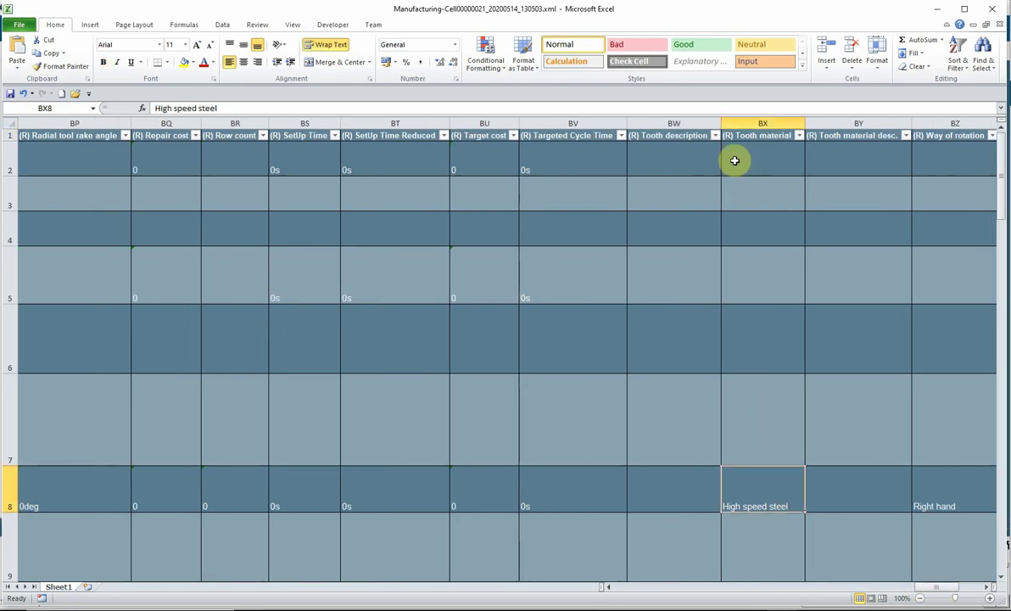
left_click(745, 138)
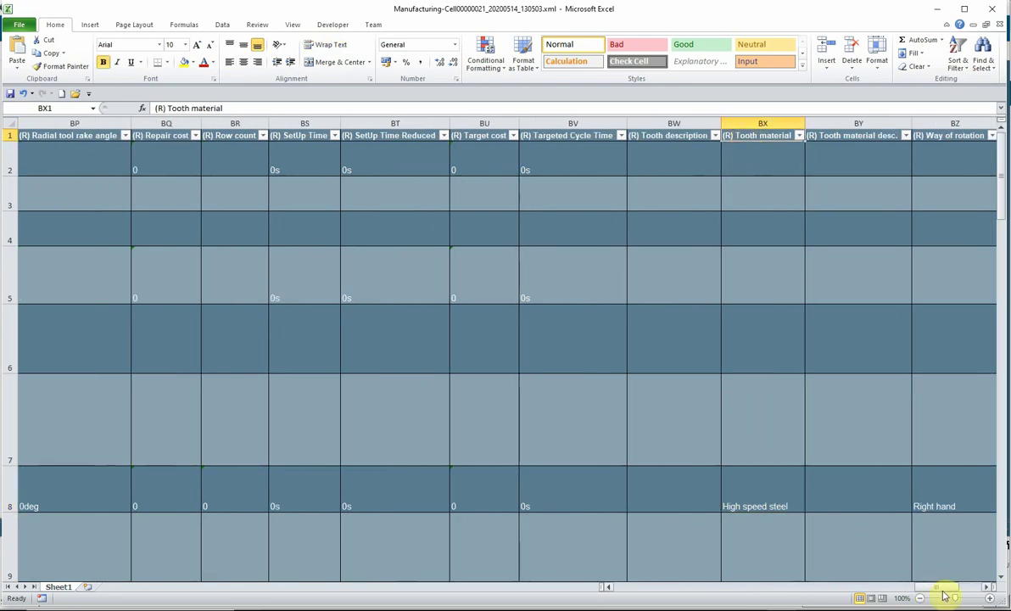
left_click_drag(938, 590, 628, 602)
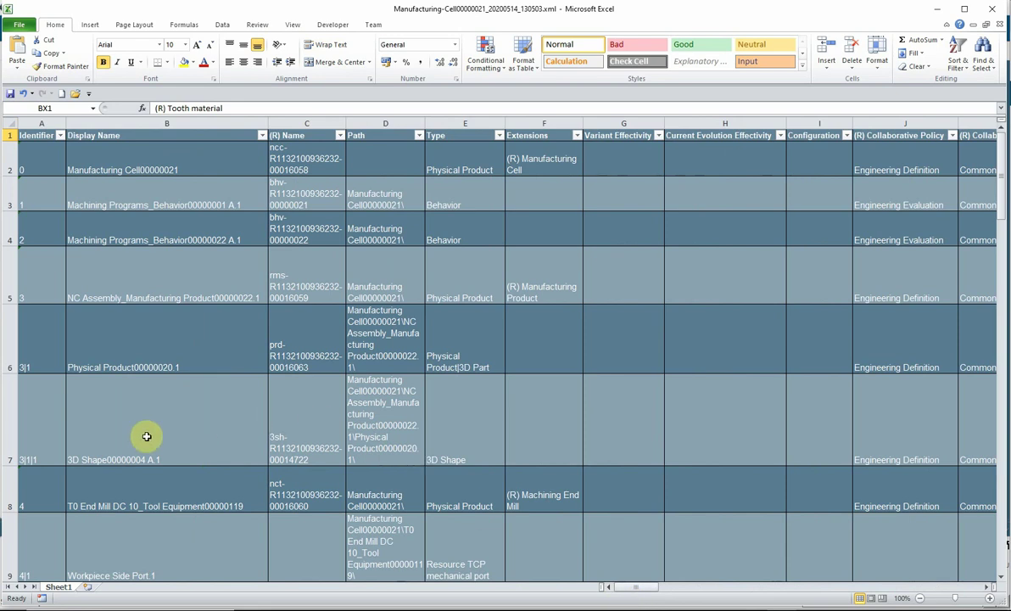
scroll(146, 435, "down", 2)
scroll(146, 436, "up", 2)
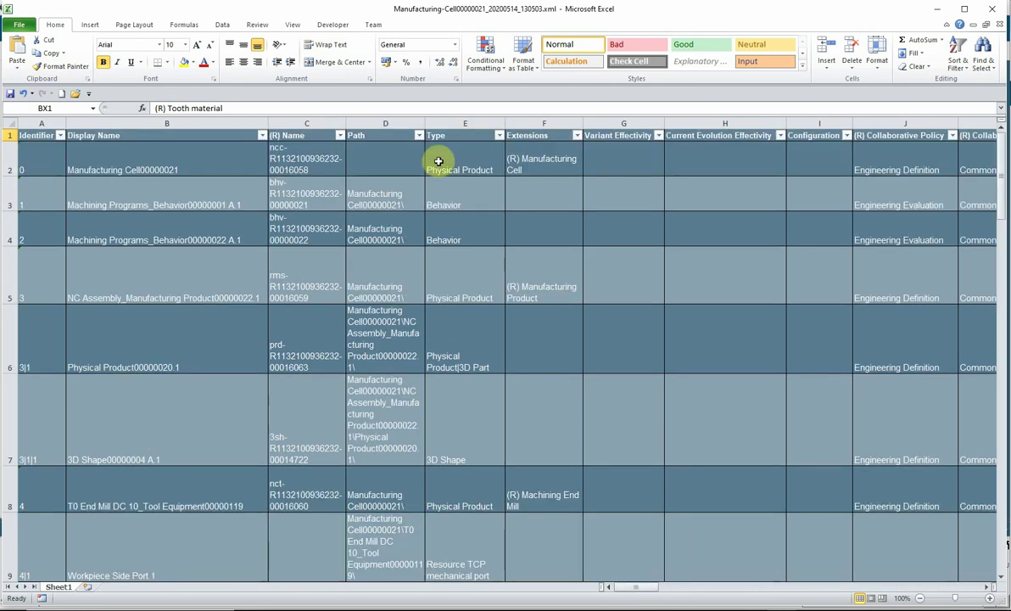
left_click_drag(438, 162, 464, 534)
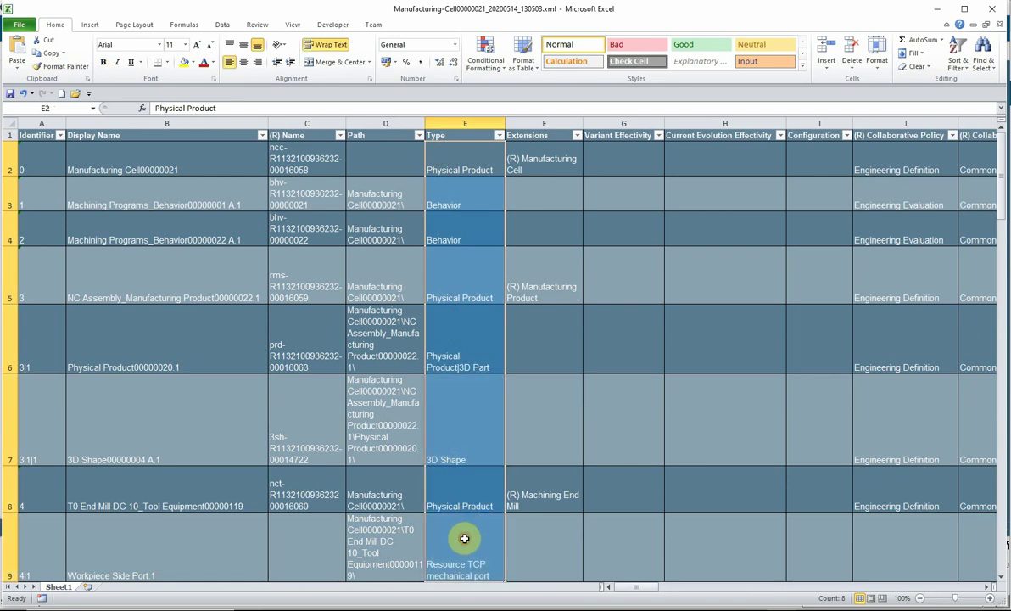
scroll(463, 538, "down", 2)
scroll(473, 502, "down", 3)
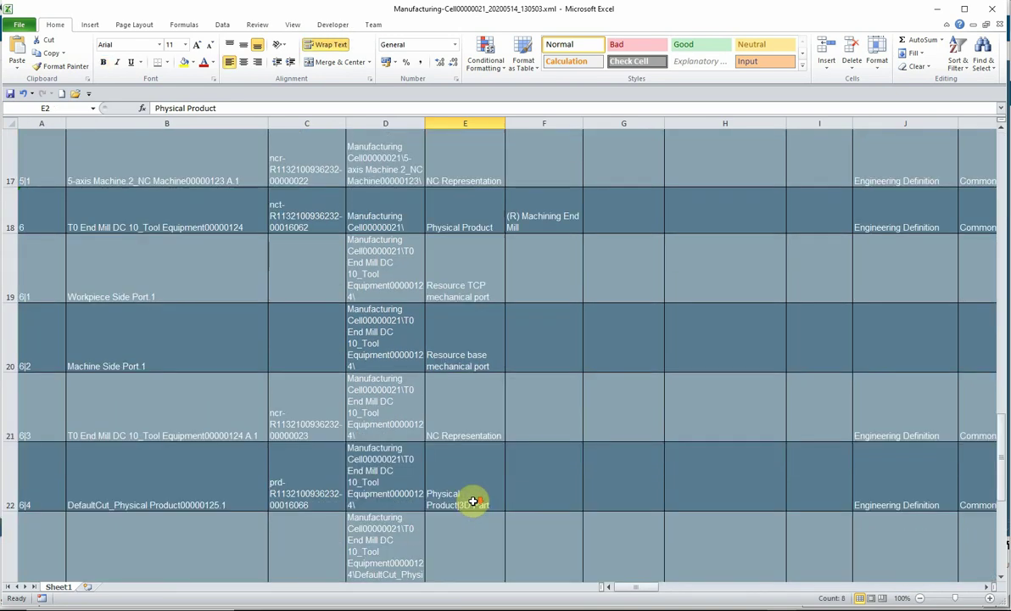
left_click(458, 422)
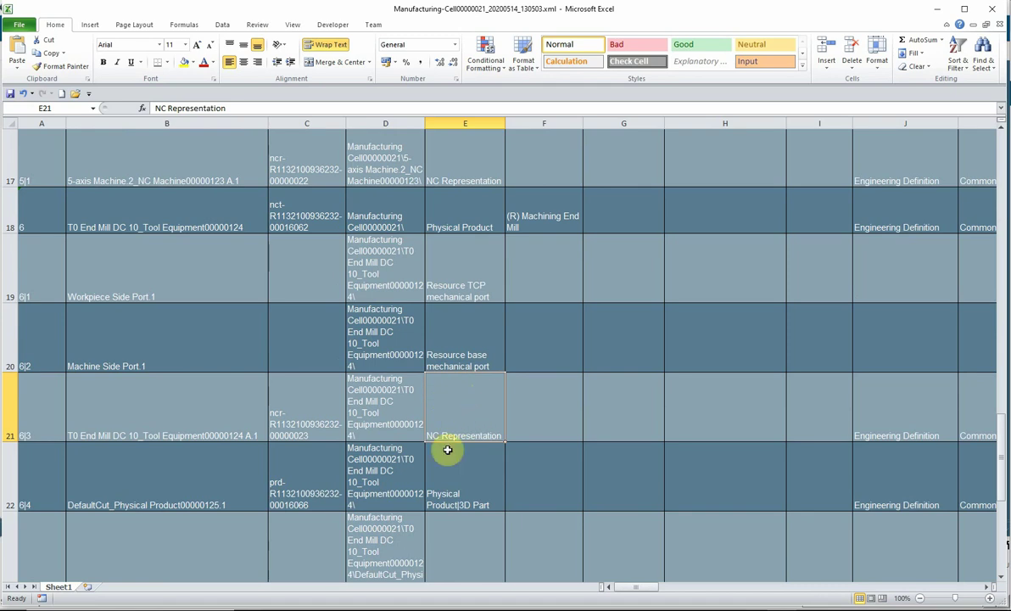
left_click(8, 390)
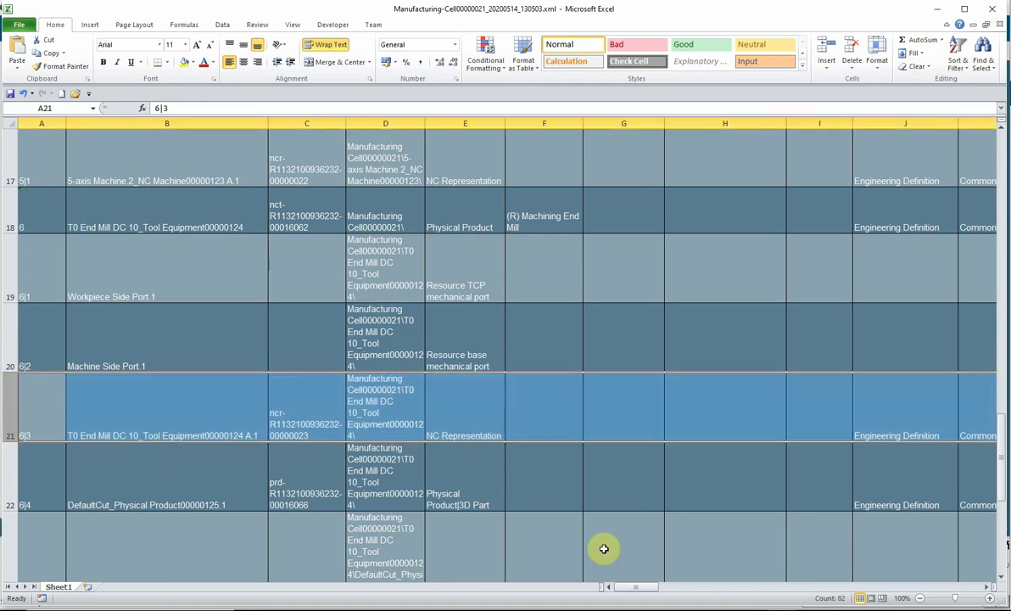
mouse_move(638, 591)
left_mouse_down()
mouse_move(731, 571)
mouse_move(904, 579)
mouse_move(632, 585)
left_mouse_up()
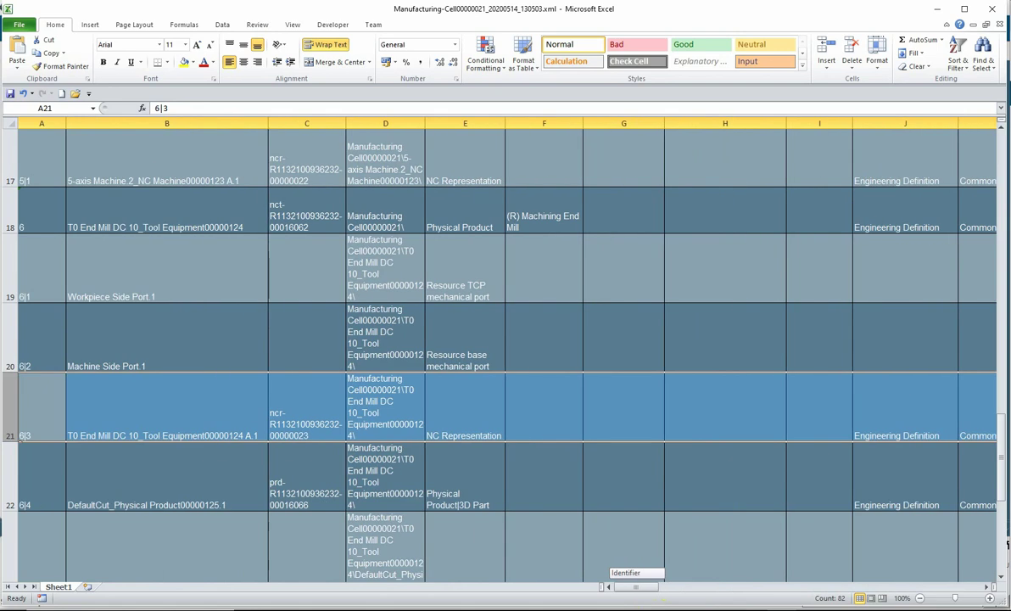
left_click(539, 210)
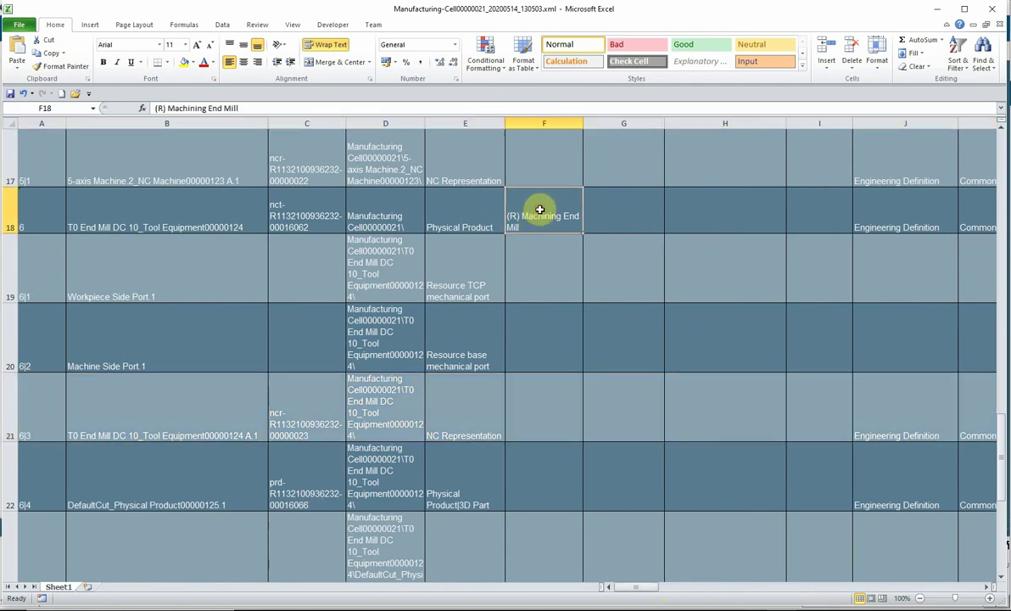
left_click(11, 215)
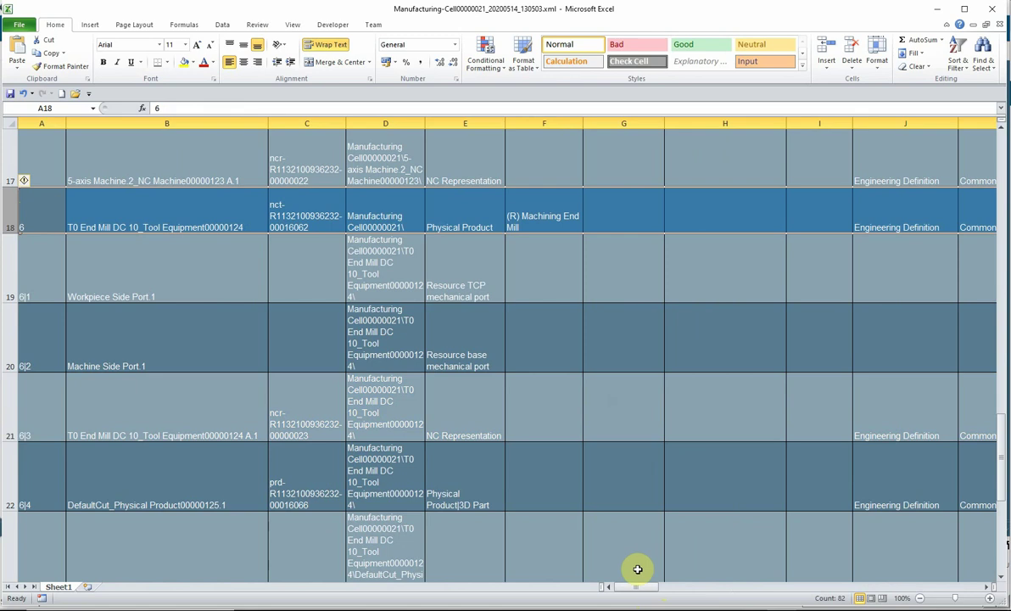
mouse_move(641, 594)
left_mouse_down()
mouse_move(962, 598)
mouse_move(587, 598)
left_mouse_up()
left_click(576, 474)
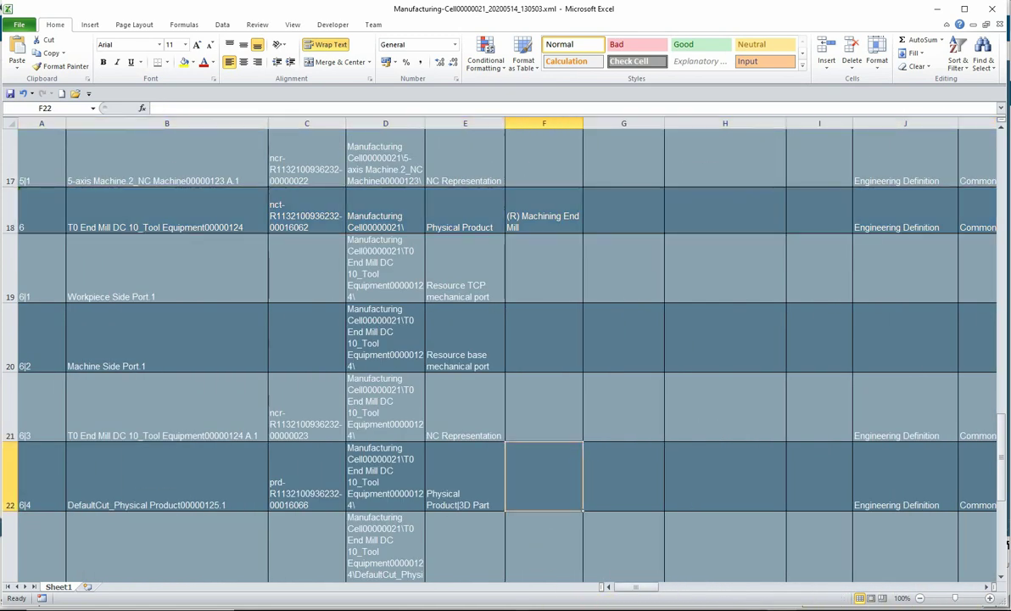